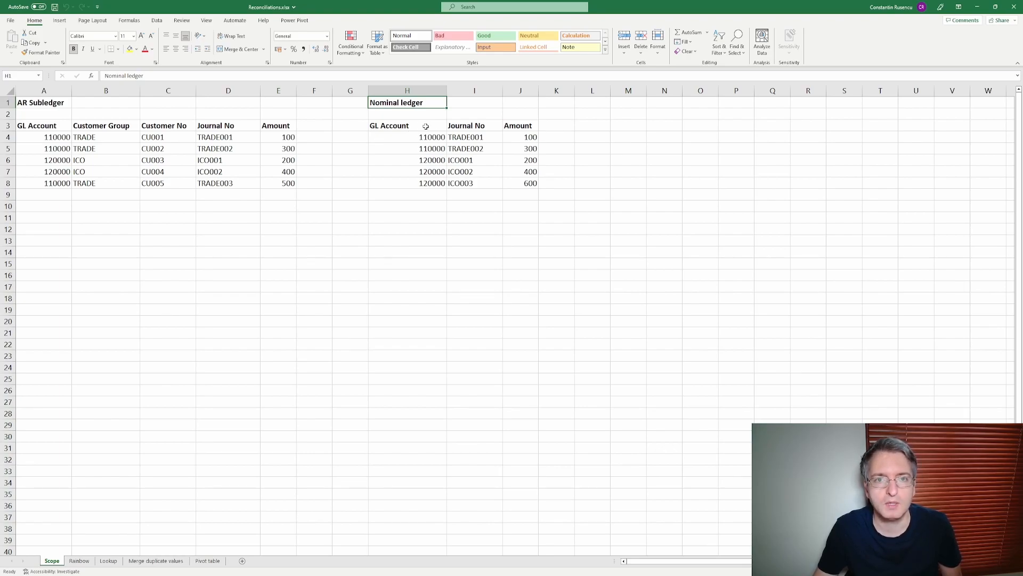
Compare the AR subledger and nominal ledger columns on the Scope sheet, and view the colour-matched rows on the Rainbow sheet.
{"action": "left_click", "coordinate": [480, 126]}
{"action": "left_click", "coordinate": [426, 127]}
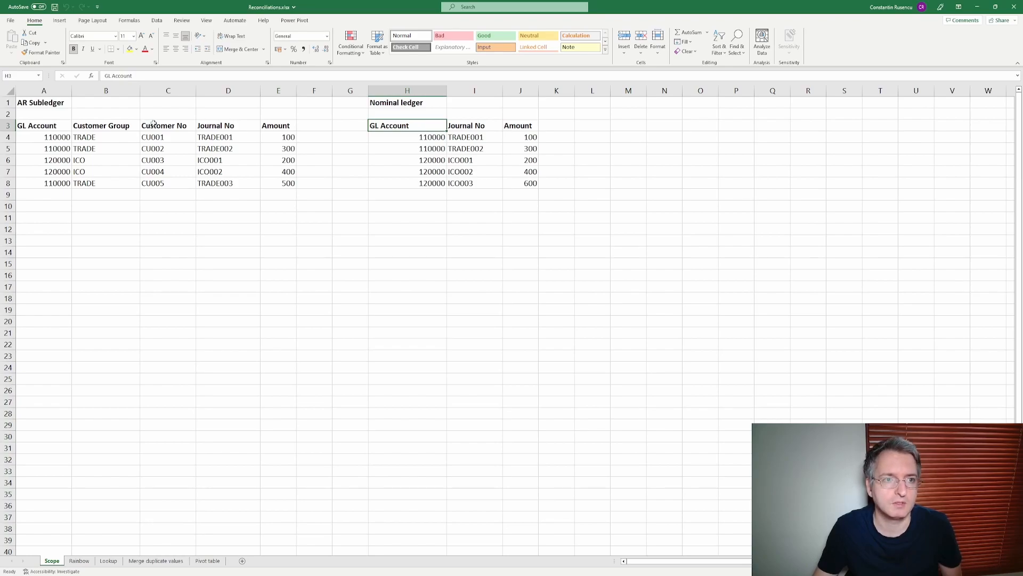
{"action": "left_click_drag", "start_coordinate": [169, 125], "coordinate": [170, 145]}
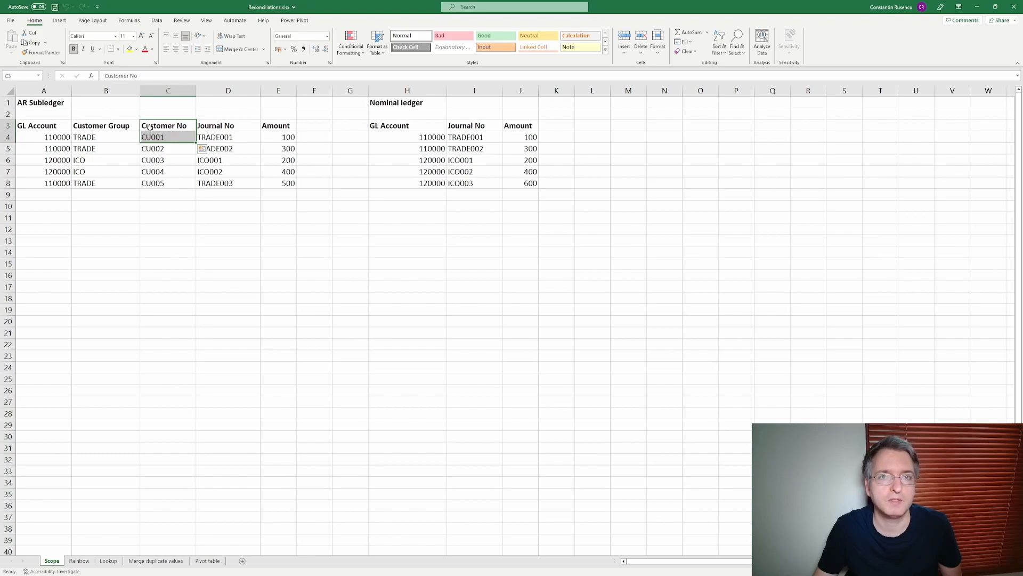
{"action": "left_click_drag", "start_coordinate": [159, 124], "coordinate": [46, 125]}
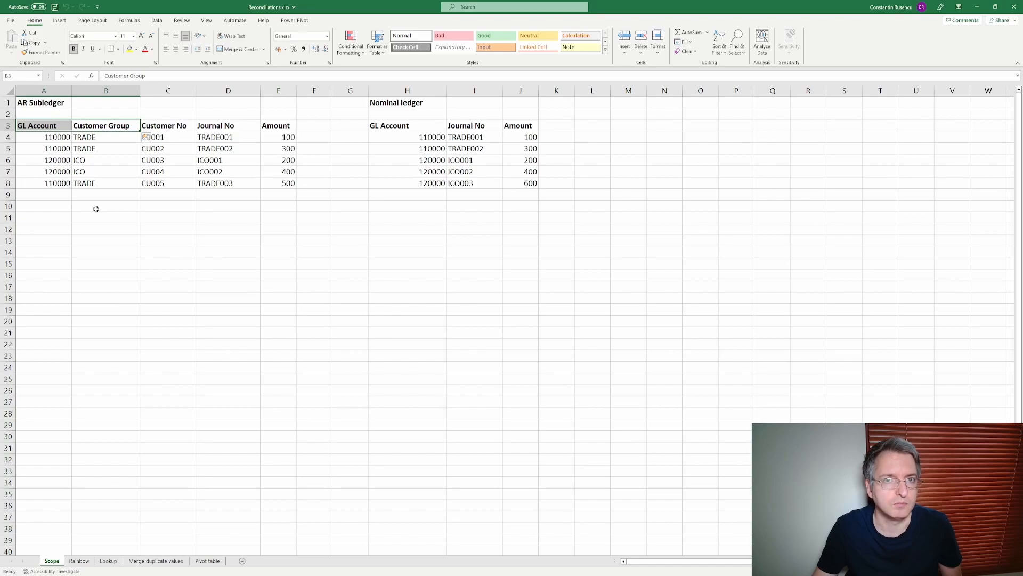
{"action": "left_click", "coordinate": [79, 560]}
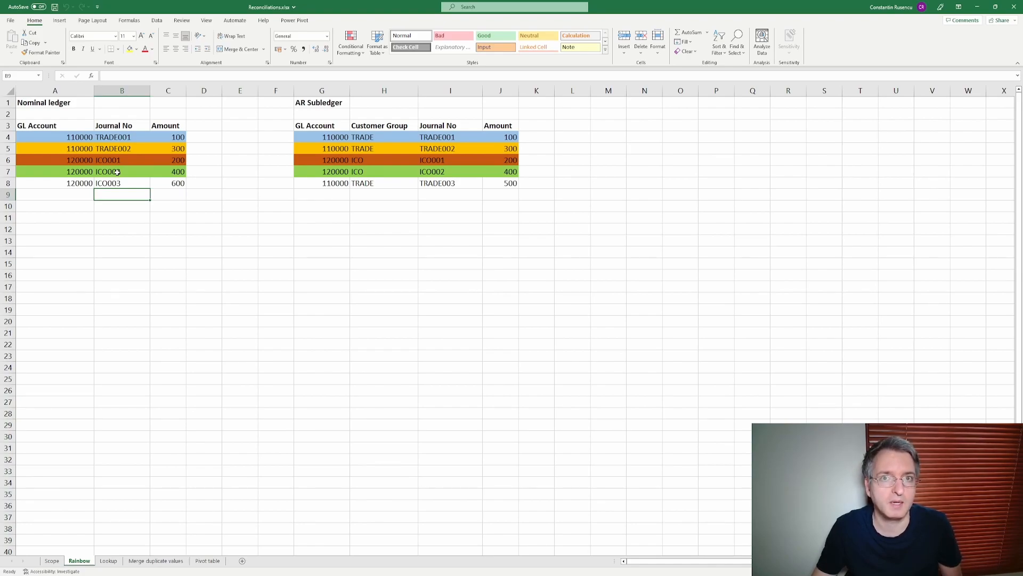
Examine the concatenated keys and the lookup results for both ledgers on the Lookup sheet.
{"action": "left_click", "coordinate": [109, 560]}
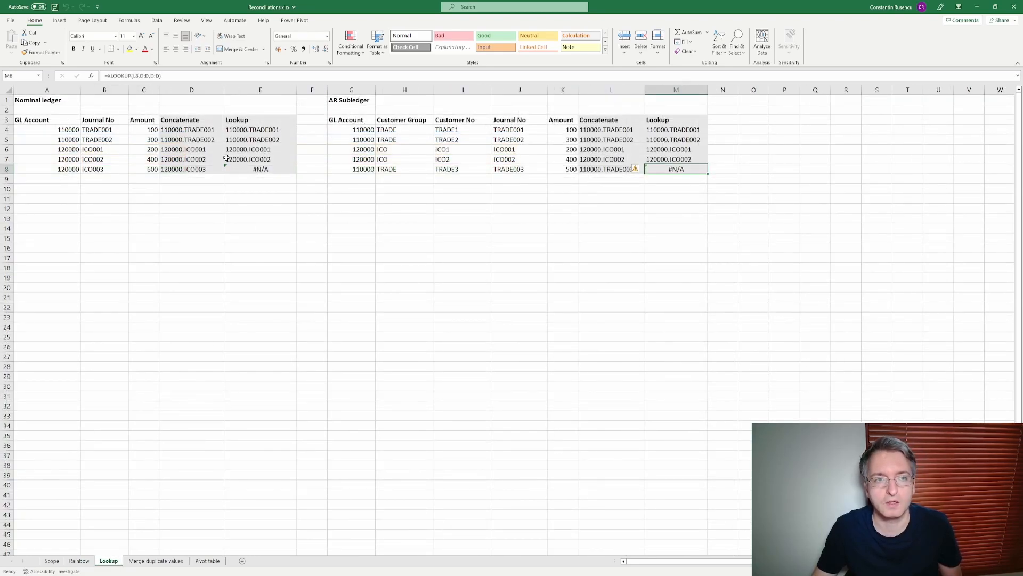
{"action": "left_click", "coordinate": [68, 129]}
{"action": "left_click", "coordinate": [95, 130]}
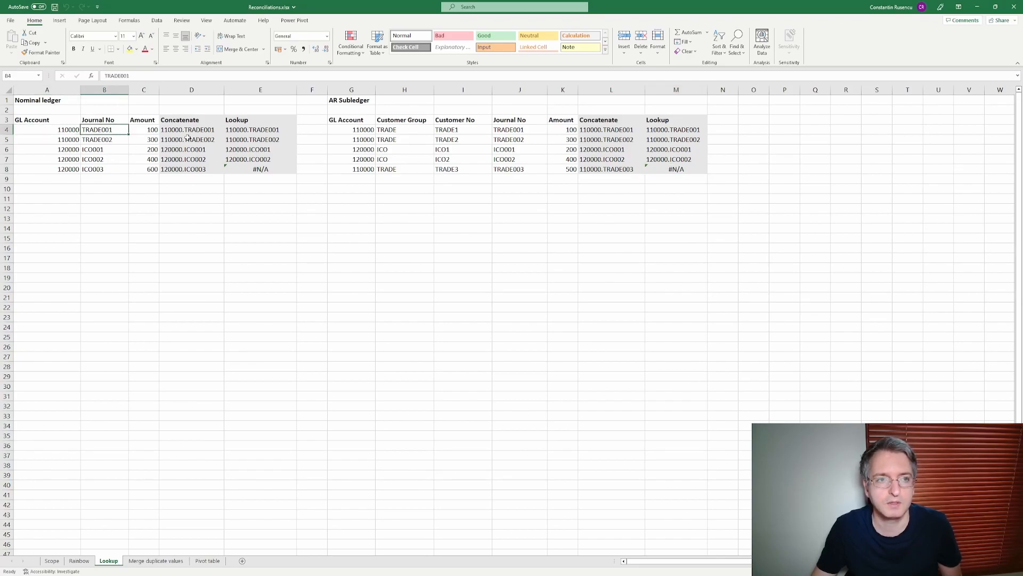
{"action": "left_click_drag", "start_coordinate": [247, 129], "coordinate": [247, 160]}
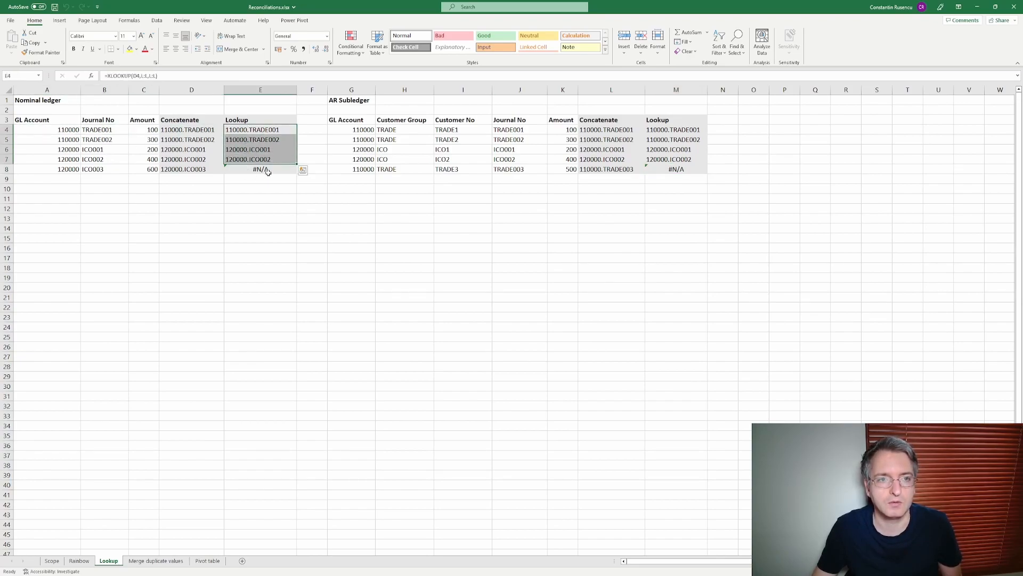
{"action": "left_click", "coordinate": [267, 170]}
{"action": "left_click", "coordinate": [661, 172]}
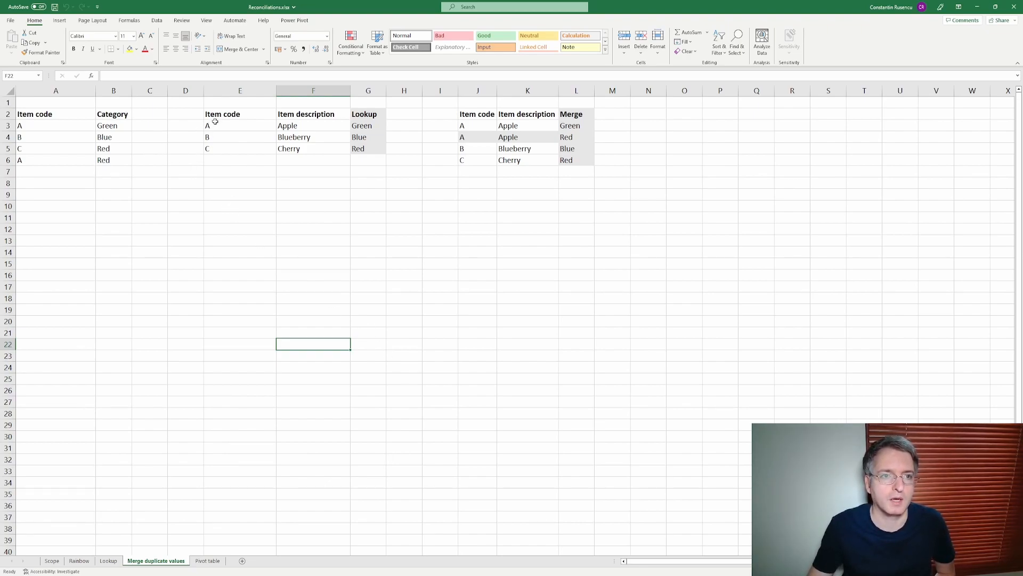
Compare the lookup and merge results for duplicated item code A against the category list on the Merge duplicate values sheet.
{"action": "left_click_drag", "start_coordinate": [313, 116], "coordinate": [292, 148]}
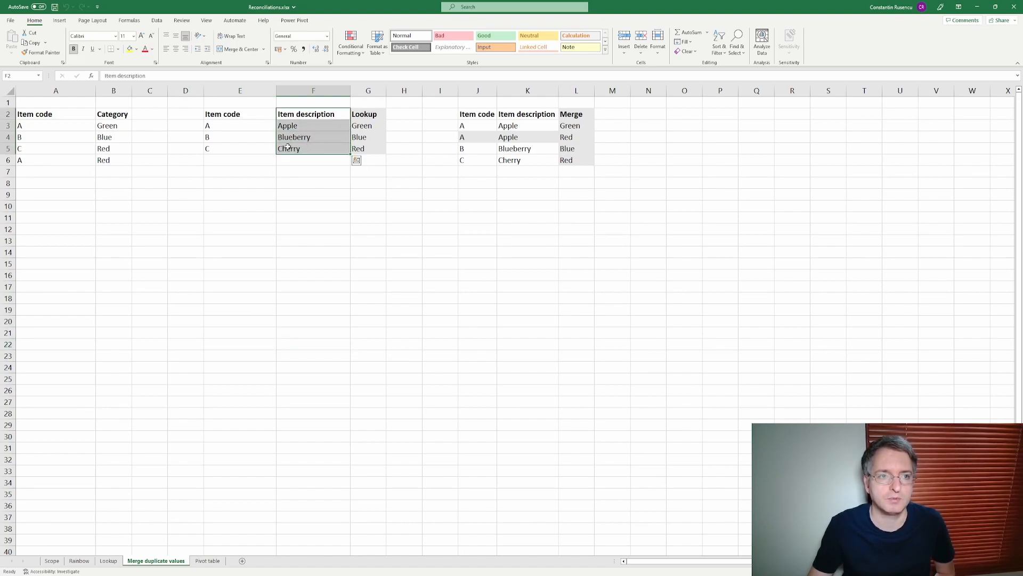
{"action": "left_click_drag", "start_coordinate": [57, 114], "coordinate": [120, 160]}
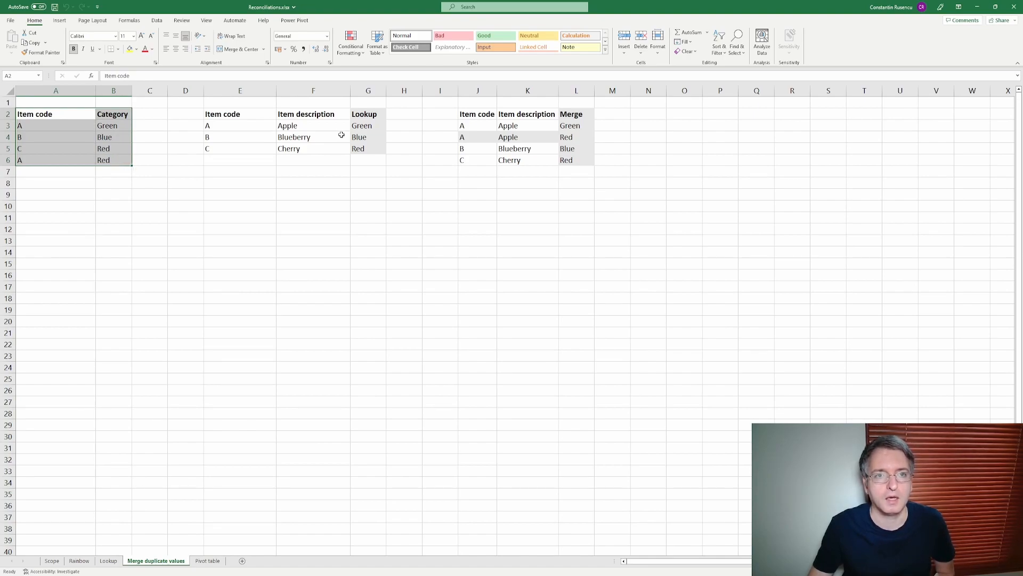
{"action": "left_click_drag", "start_coordinate": [372, 127], "coordinate": [368, 149]}
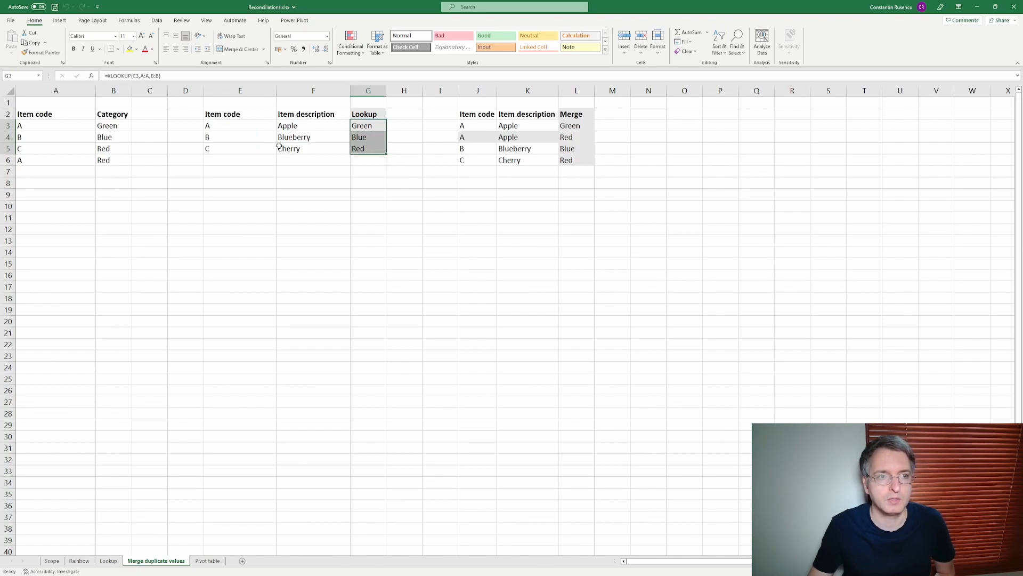
{"action": "left_click_drag", "start_coordinate": [82, 128], "coordinate": [113, 160]}
{"action": "left_click", "coordinate": [372, 125]}
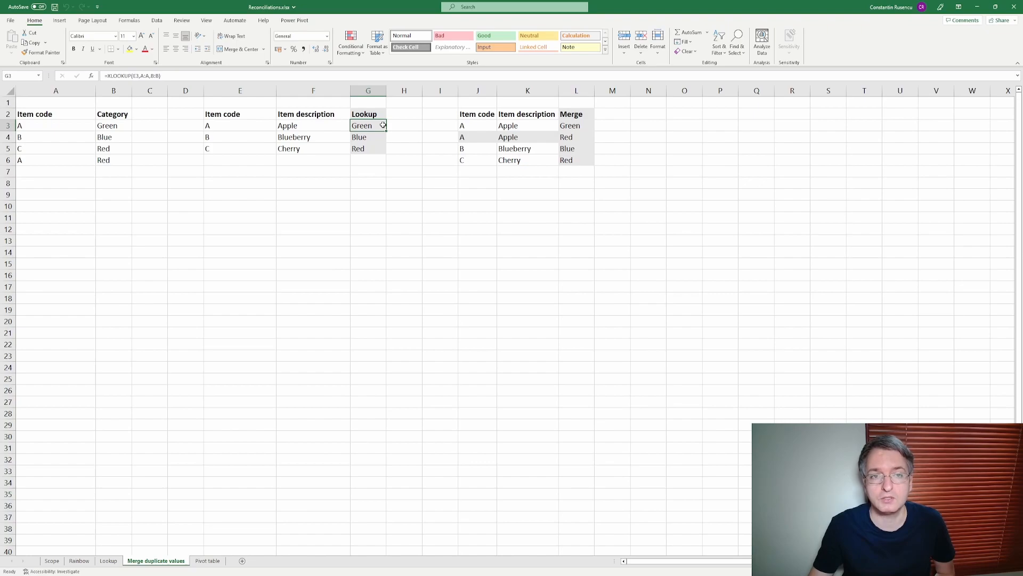
{"action": "left_click_drag", "start_coordinate": [80, 127], "coordinate": [108, 126]}
{"action": "left_click_drag", "start_coordinate": [83, 160], "coordinate": [109, 160]}
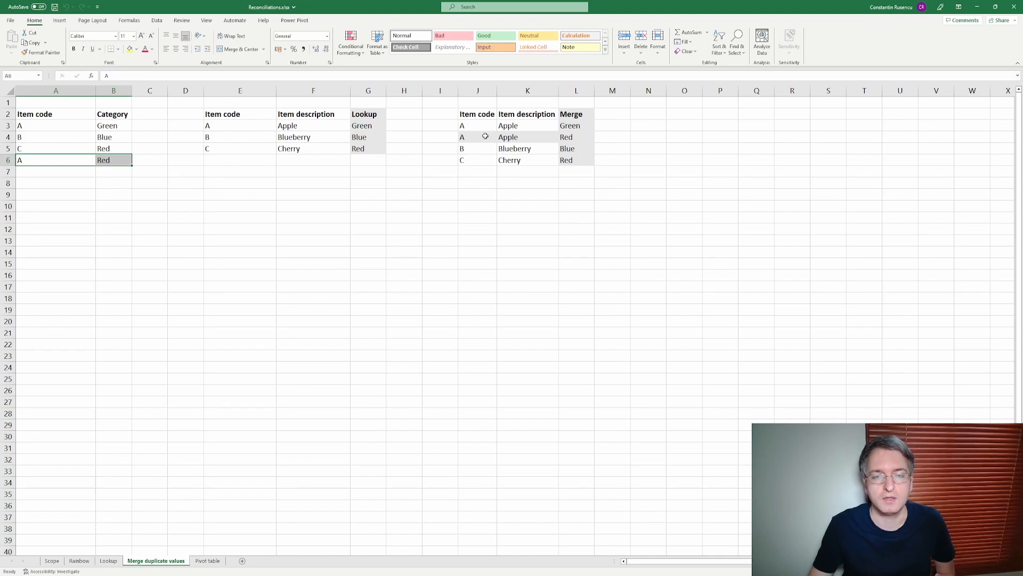
{"action": "left_click_drag", "start_coordinate": [484, 137], "coordinate": [582, 133]}
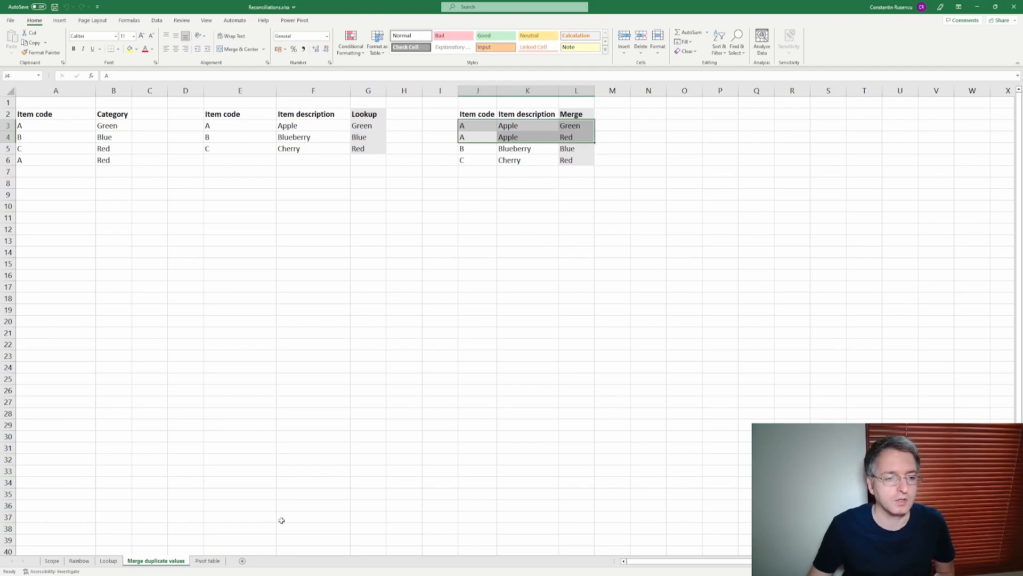
On the Lookup sheet, convert the nominal ledger range A3:C8 into a table with headers and name it GL.
{"action": "left_click", "coordinate": [109, 561]}
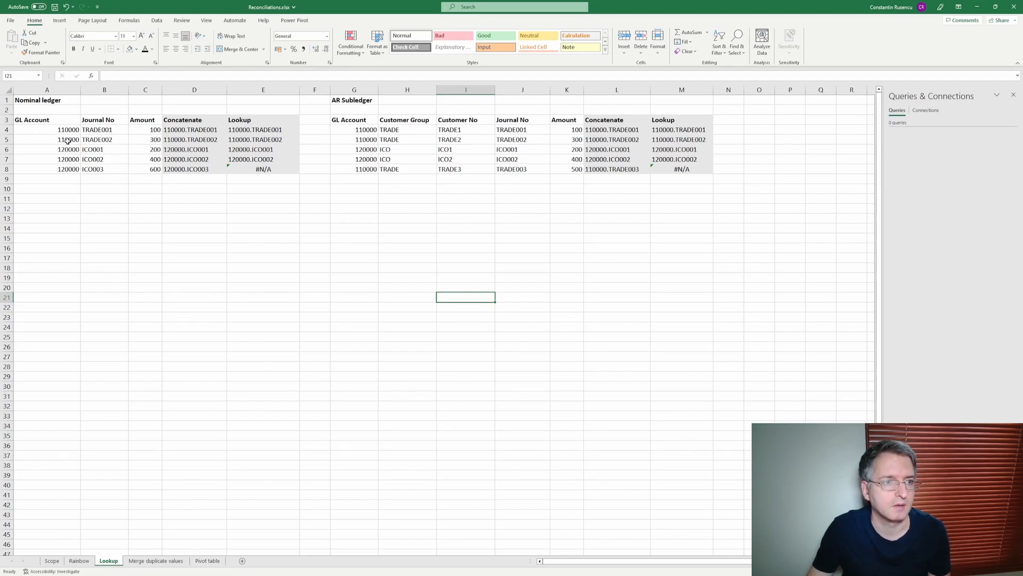
{"action": "left_click", "coordinate": [61, 120]}
{"action": "left_click_drag", "start_coordinate": [61, 120], "coordinate": [152, 169]}
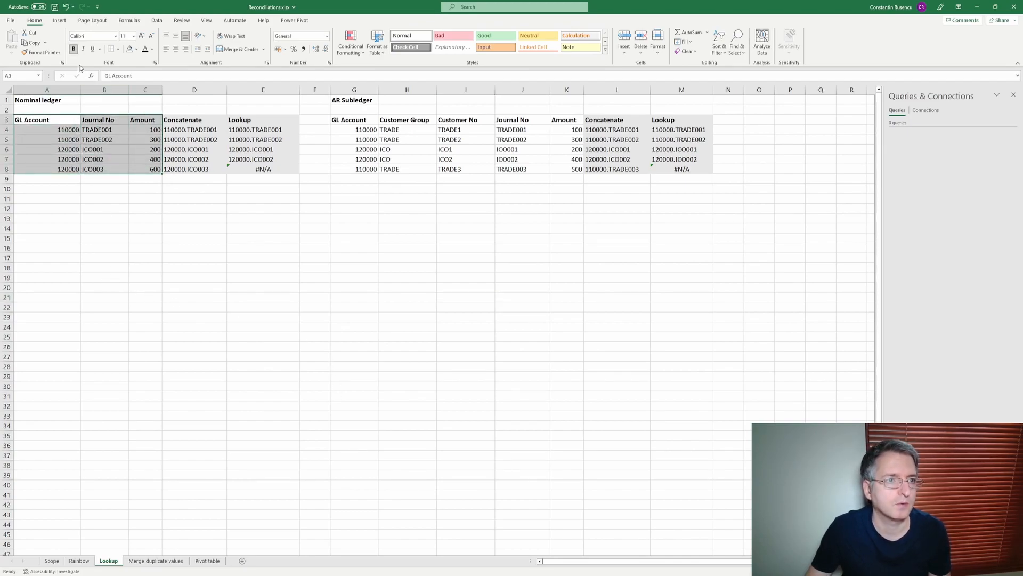
{"action": "left_click", "coordinate": [60, 20]}
{"action": "left_click", "coordinate": [69, 42]}
{"action": "left_click", "coordinate": [515, 379]}
{"action": "left_click", "coordinate": [21, 42]}
{"action": "type", "text": "GL"}
{"action": "key", "text": "Return"}
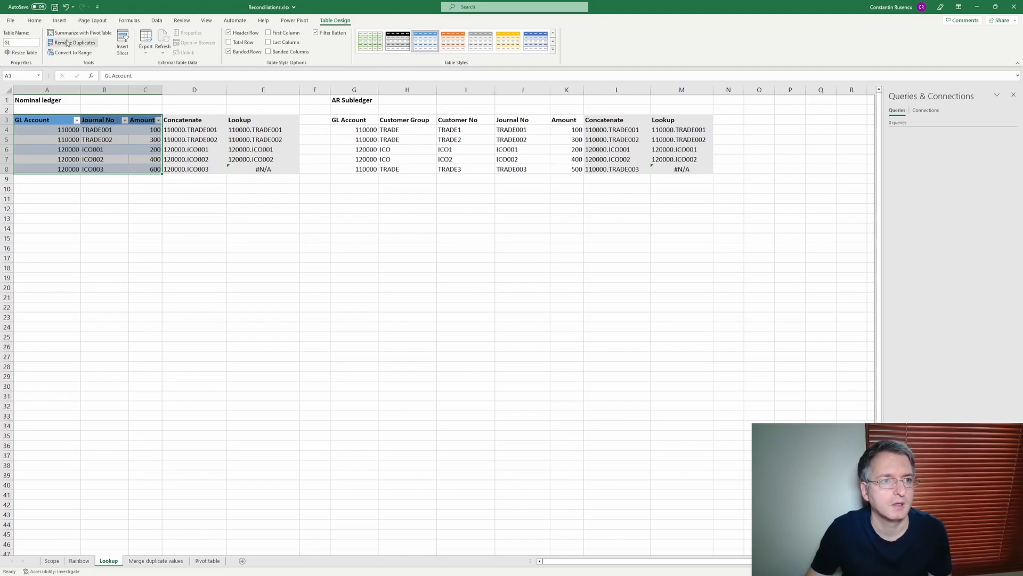
Load the GL table into Power Query, keep the query and return to the workbook.
{"action": "left_click", "coordinate": [156, 20]}
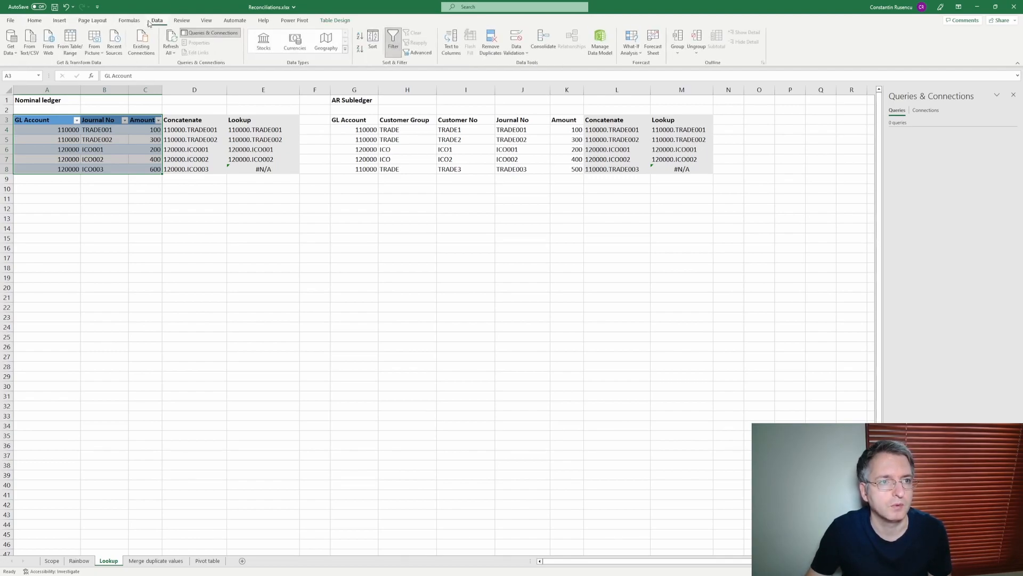
{"action": "left_click", "coordinate": [70, 52]}
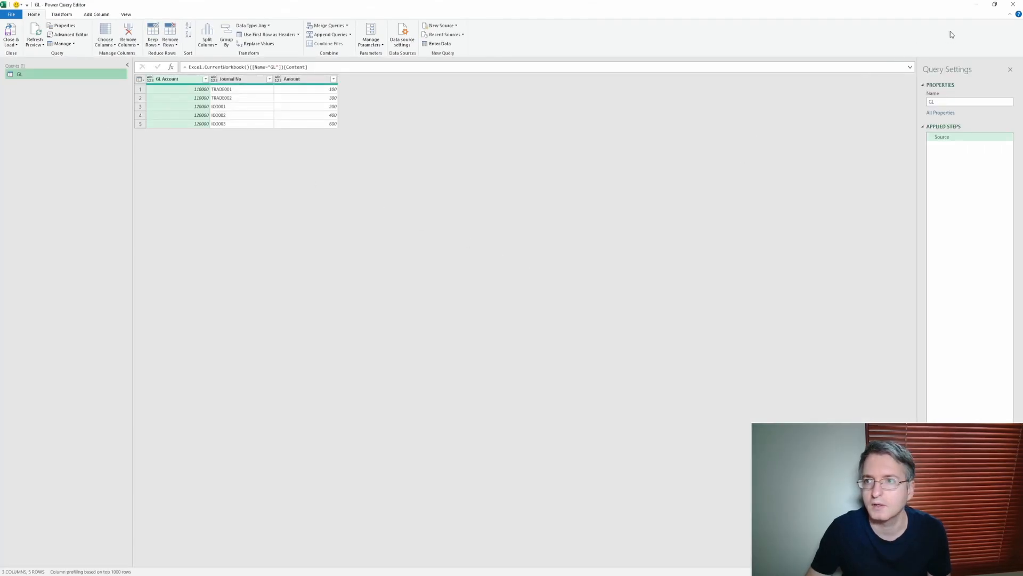
{"action": "left_click", "coordinate": [1008, 6]}
{"action": "left_click", "coordinate": [526, 305]}
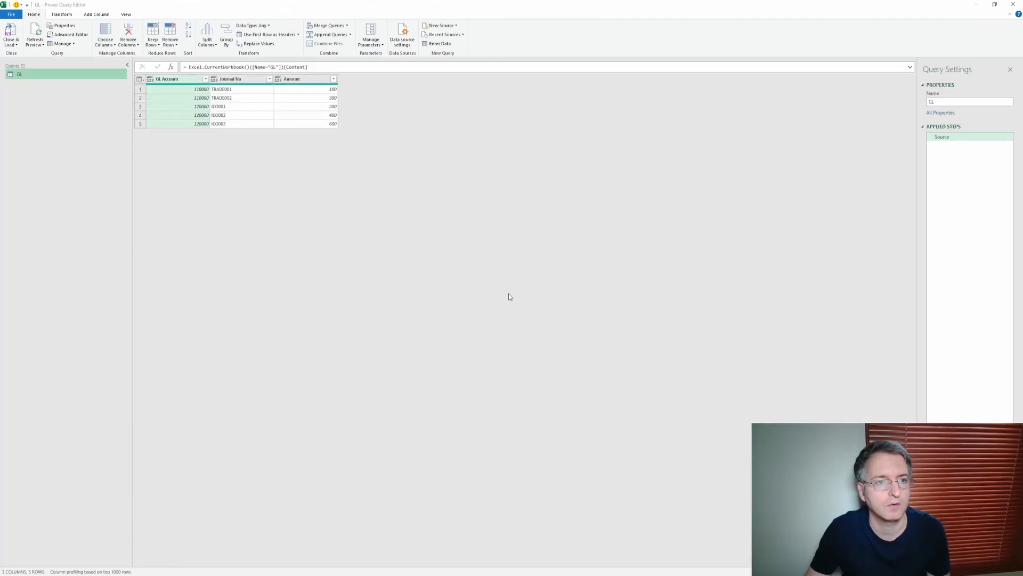
Convert the AR subledger range G3:K8 into a table with headers named AR and load it into Power Query.
{"action": "left_click_drag", "start_coordinate": [345, 120], "coordinate": [582, 171]}
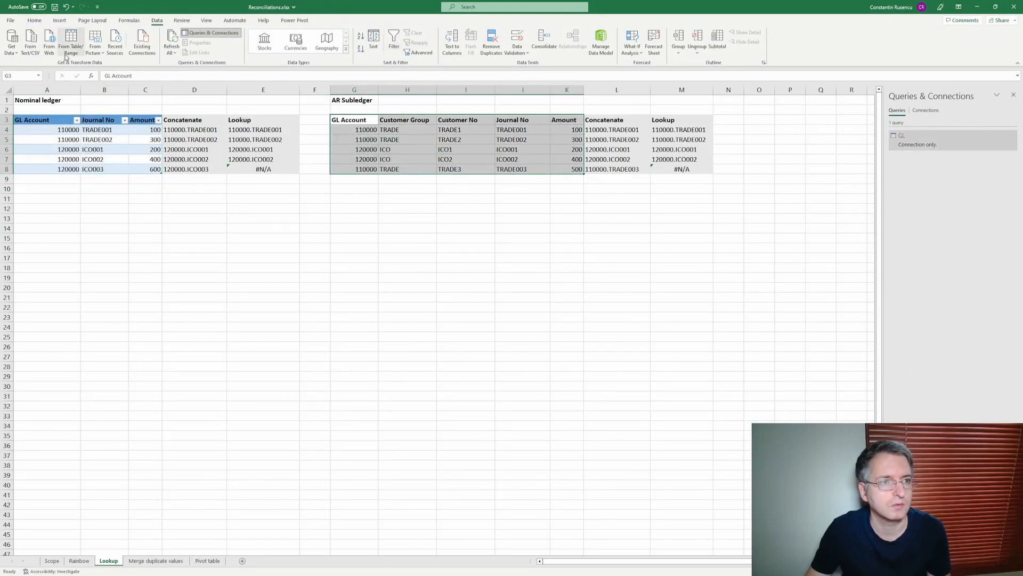
{"action": "left_click", "coordinate": [59, 21]}
{"action": "left_click", "coordinate": [58, 40]}
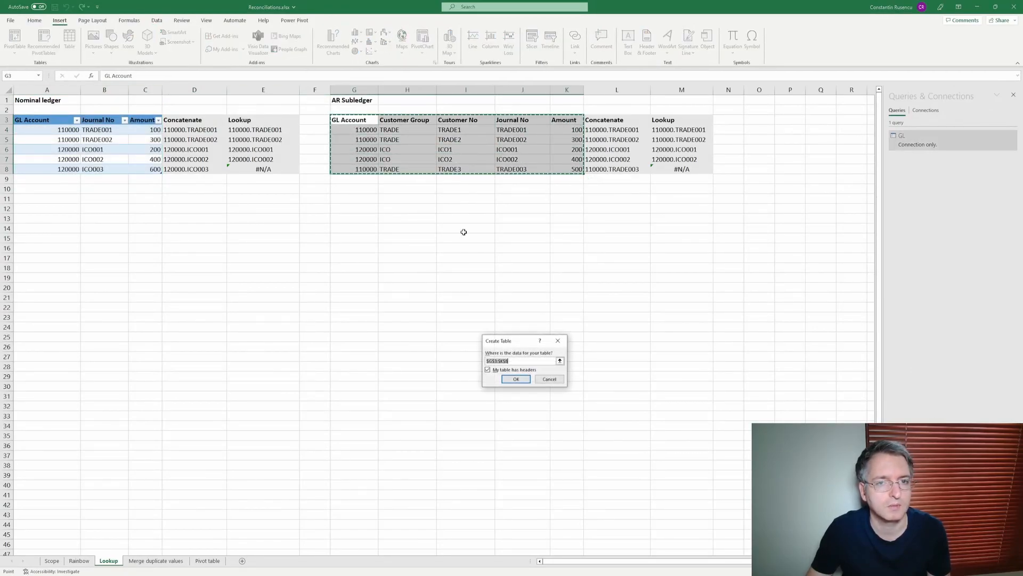
{"action": "left_click", "coordinate": [512, 375]}
{"action": "left_click", "coordinate": [28, 43]}
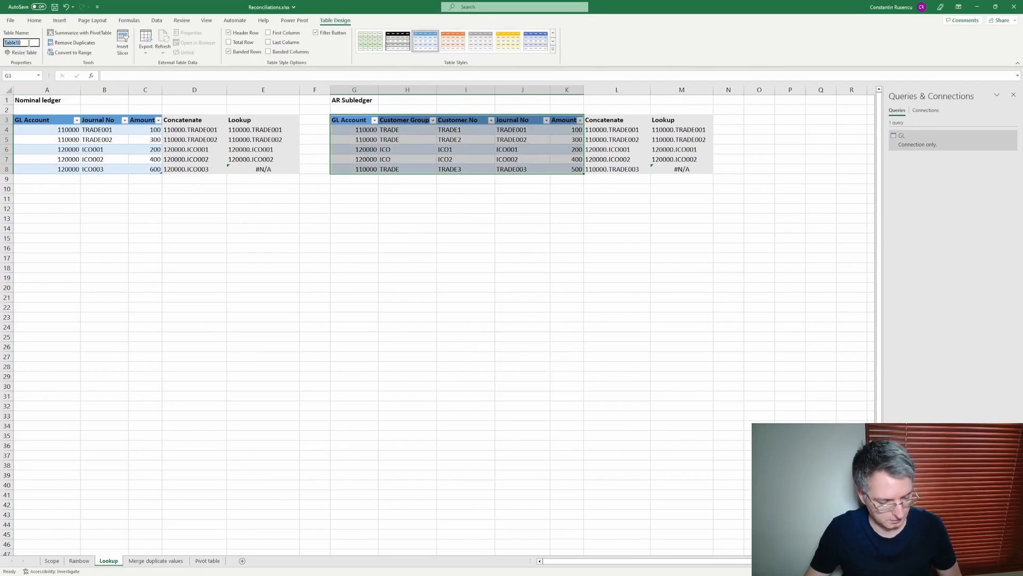
{"action": "type", "text": "AR"}
{"action": "key", "text": "Return"}
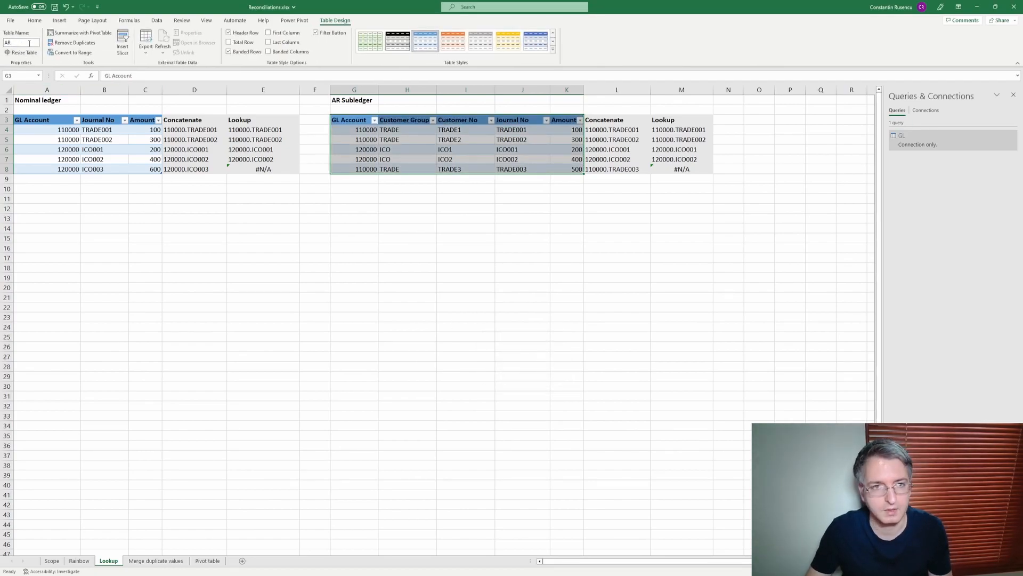
{"action": "left_click", "coordinate": [156, 20]}
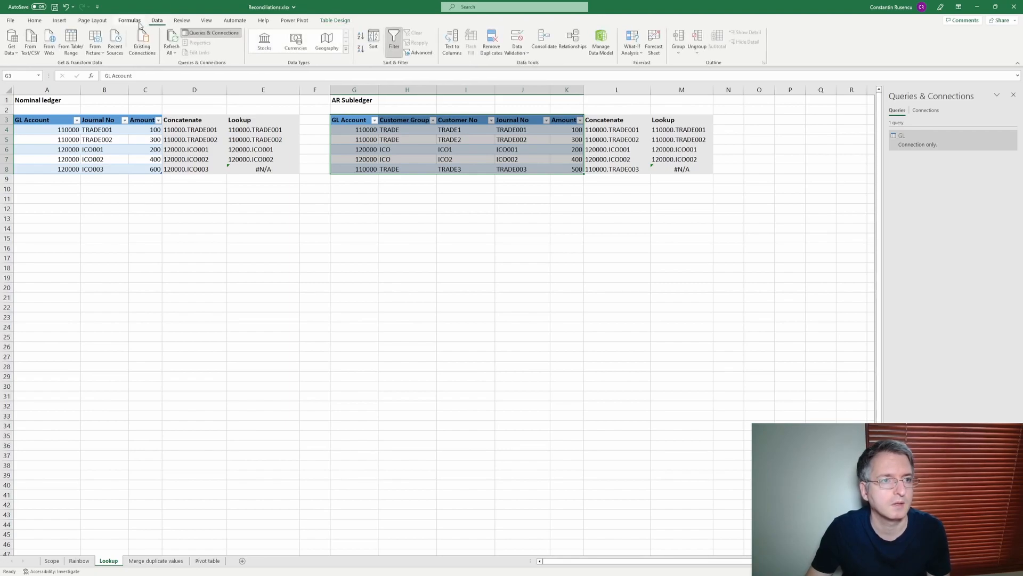
{"action": "left_click", "coordinate": [73, 49]}
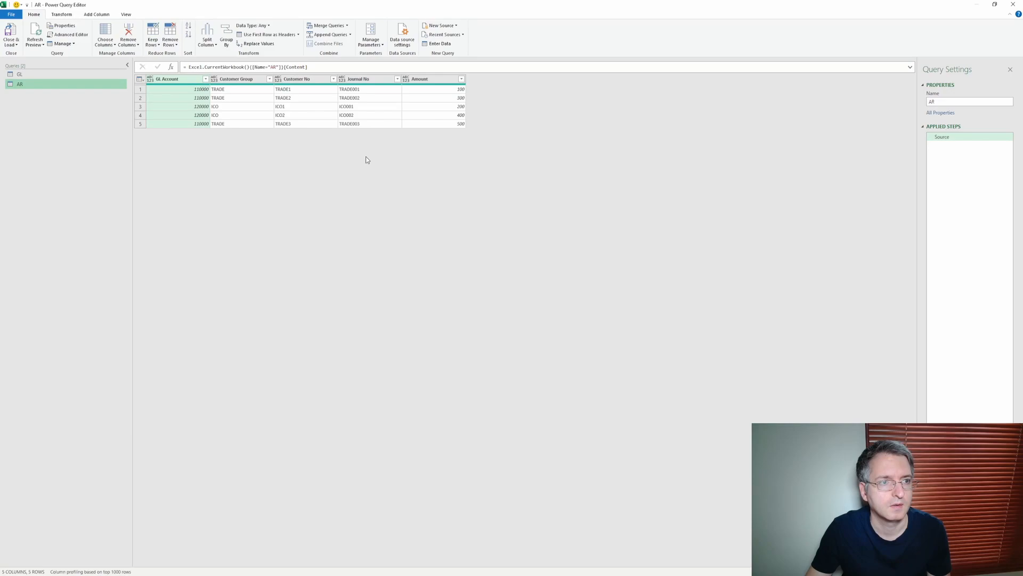
Create a new query group named Input.
{"action": "right_click", "coordinate": [67, 118]}
{"action": "mouse_move", "coordinate": [98, 136]}
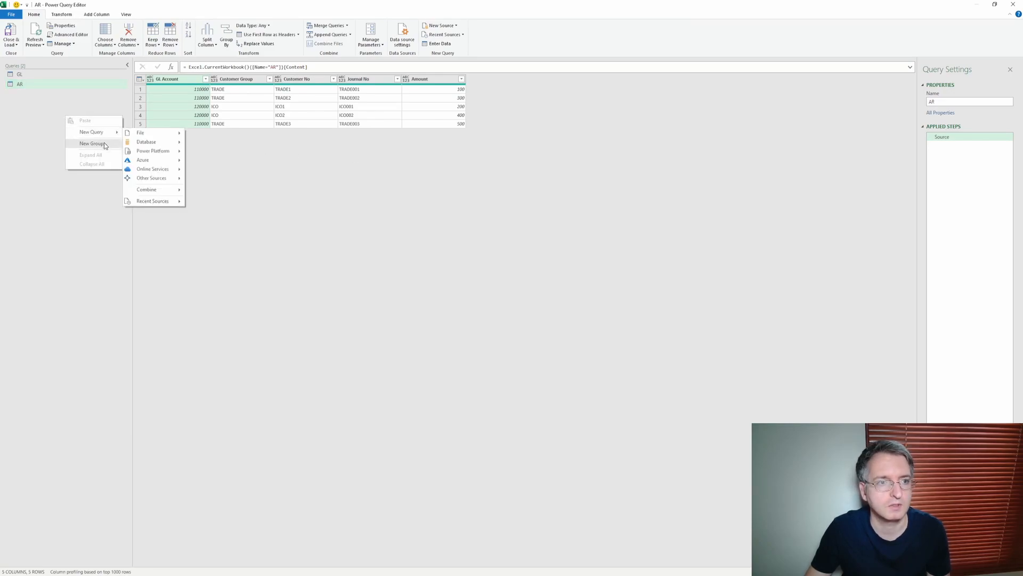
{"action": "left_click", "coordinate": [104, 143]}
{"action": "type", "text": "Inpu"}
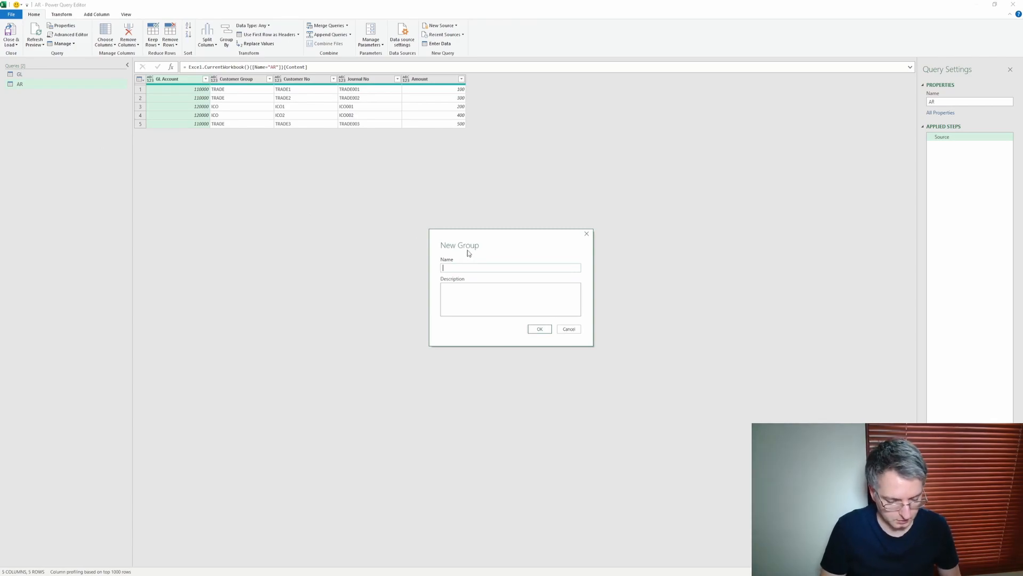
{"action": "type", "text": "t"}
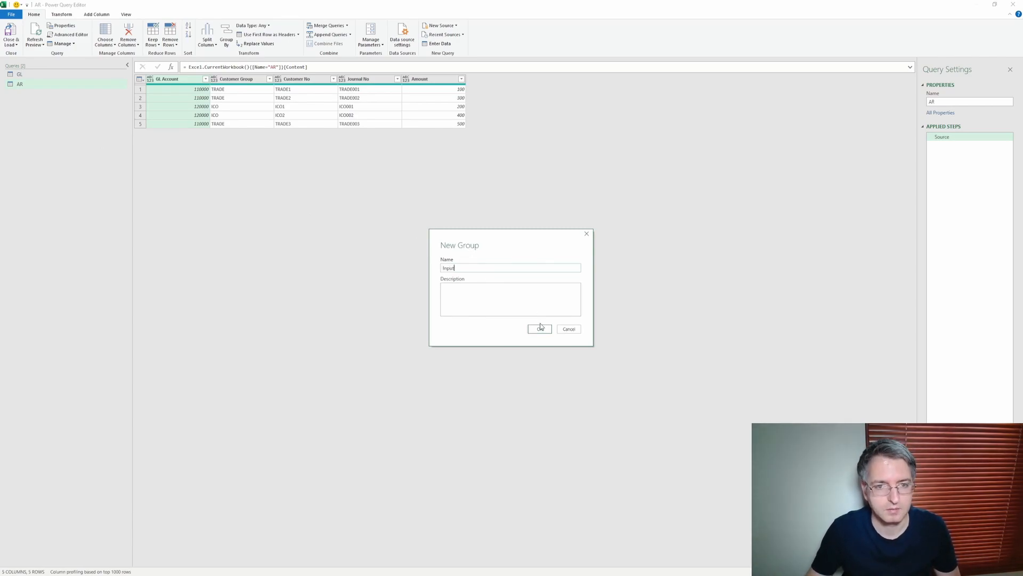
{"action": "left_click", "coordinate": [540, 329]}
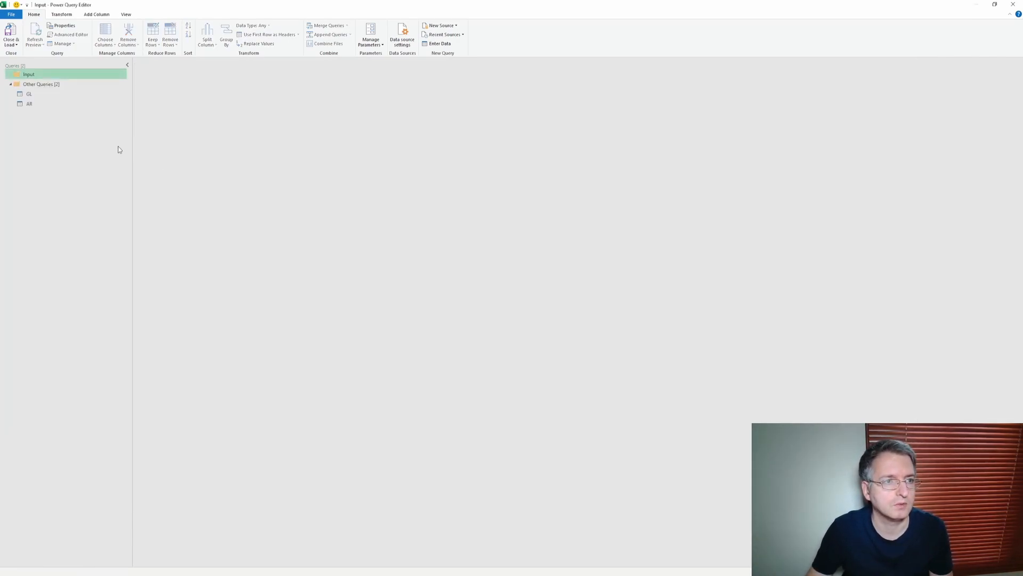
Move the GL and AR queries into the Input group.
{"action": "left_click", "coordinate": [31, 94]}
{"action": "left_click", "coordinate": [31, 105], "text": "ctrl"}
{"action": "left_click_drag", "start_coordinate": [31, 104], "coordinate": [48, 76]}
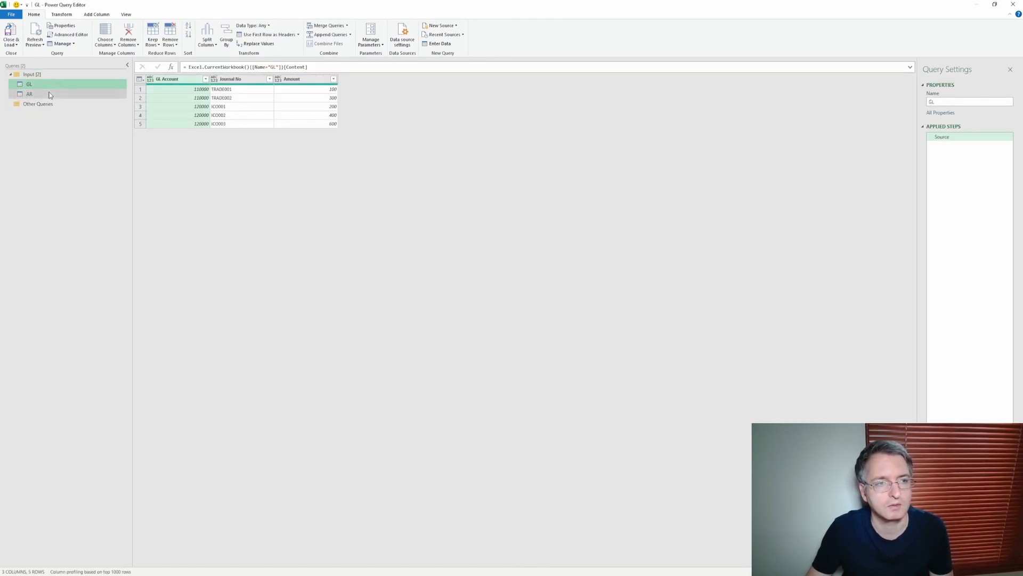
Create a second query group named Transformations.
{"action": "right_click", "coordinate": [29, 132]}
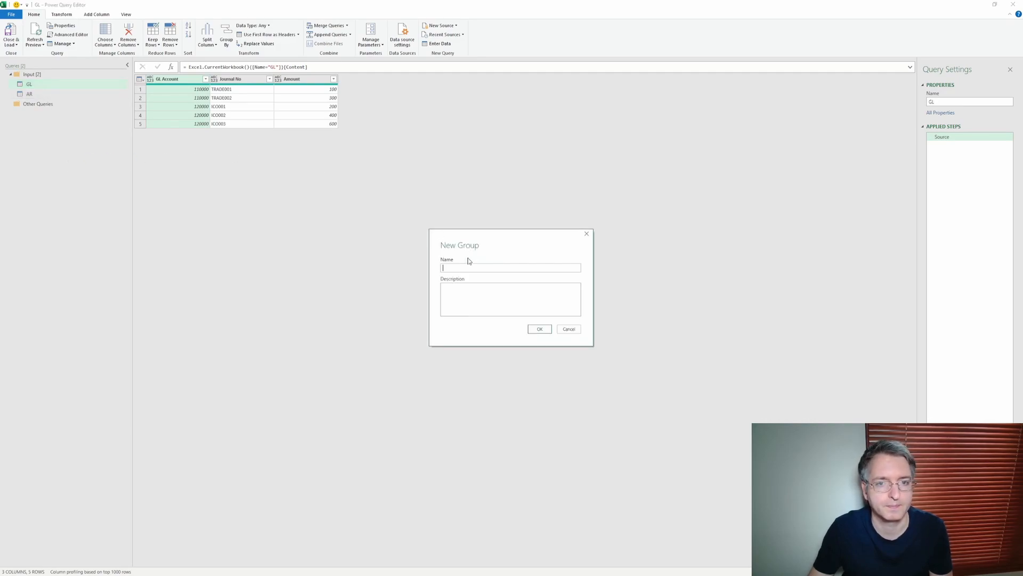
{"action": "type", "text": "Transformations"}
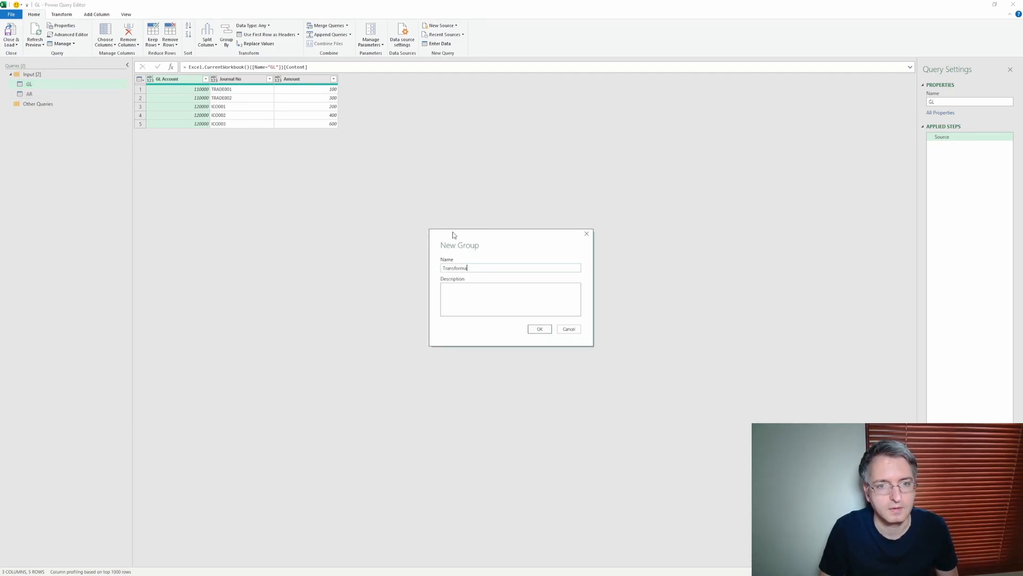
{"action": "left_click", "coordinate": [539, 329]}
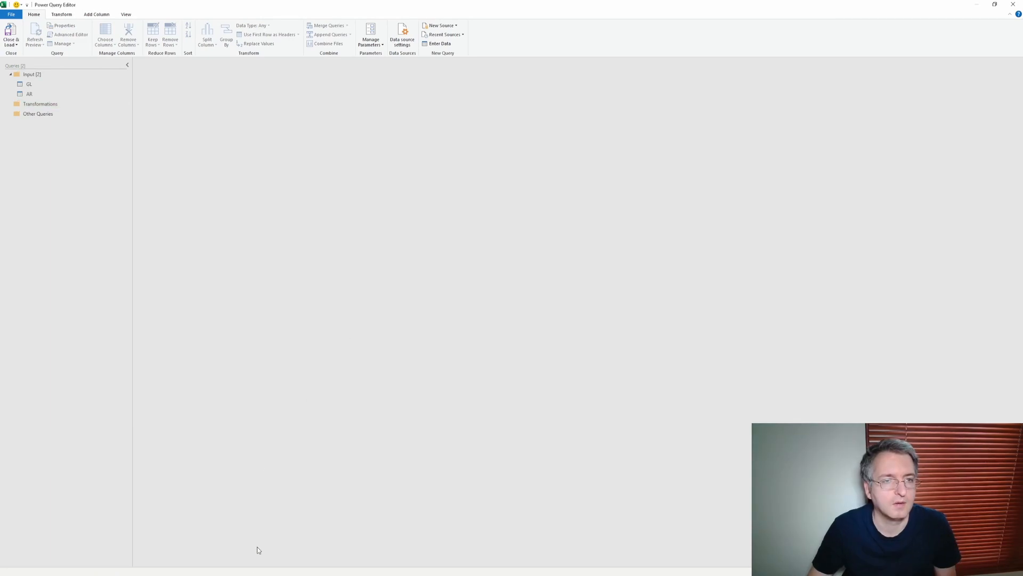
Start merging the GL query as a new query, with AR as the second table.
{"action": "left_click", "coordinate": [32, 84]}
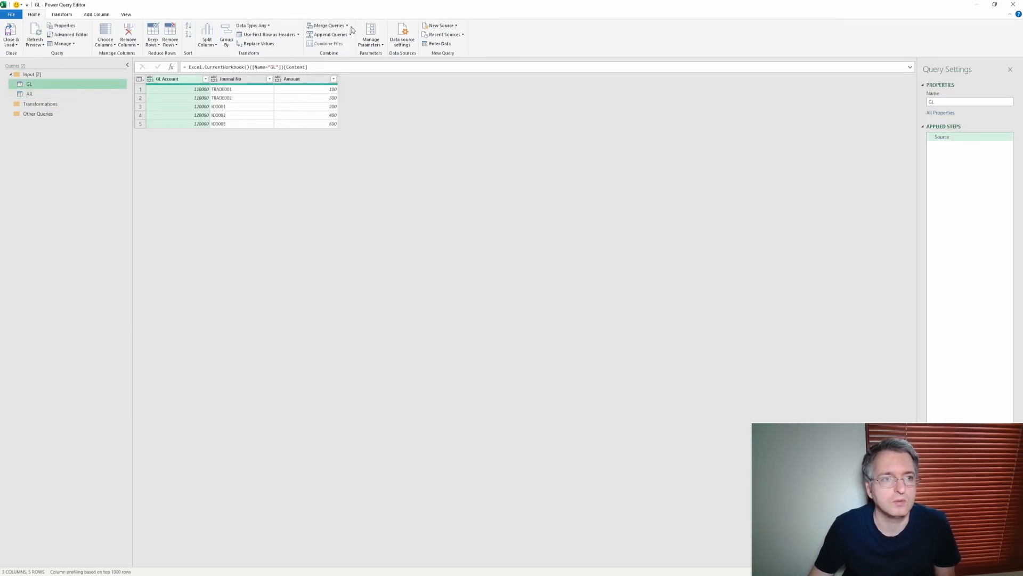
{"action": "left_click", "coordinate": [348, 26]}
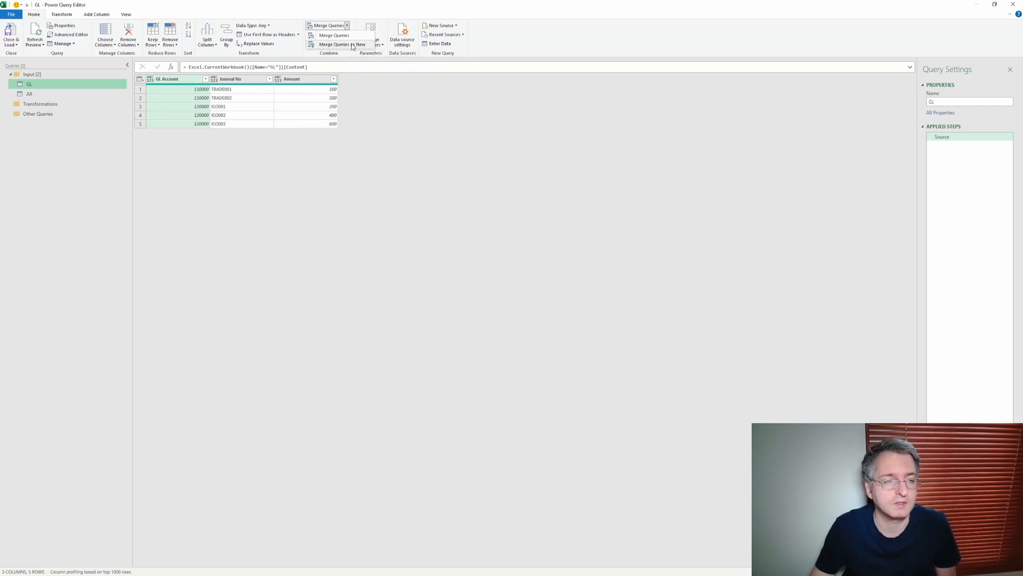
{"action": "left_click", "coordinate": [351, 45]}
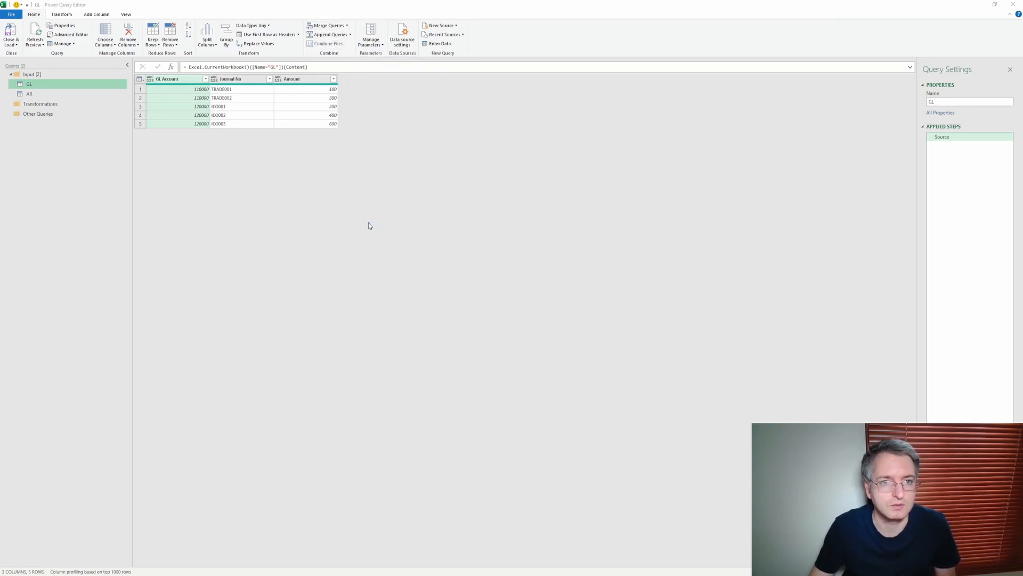
{"action": "left_click", "coordinate": [427, 278]}
{"action": "left_click", "coordinate": [419, 287]}
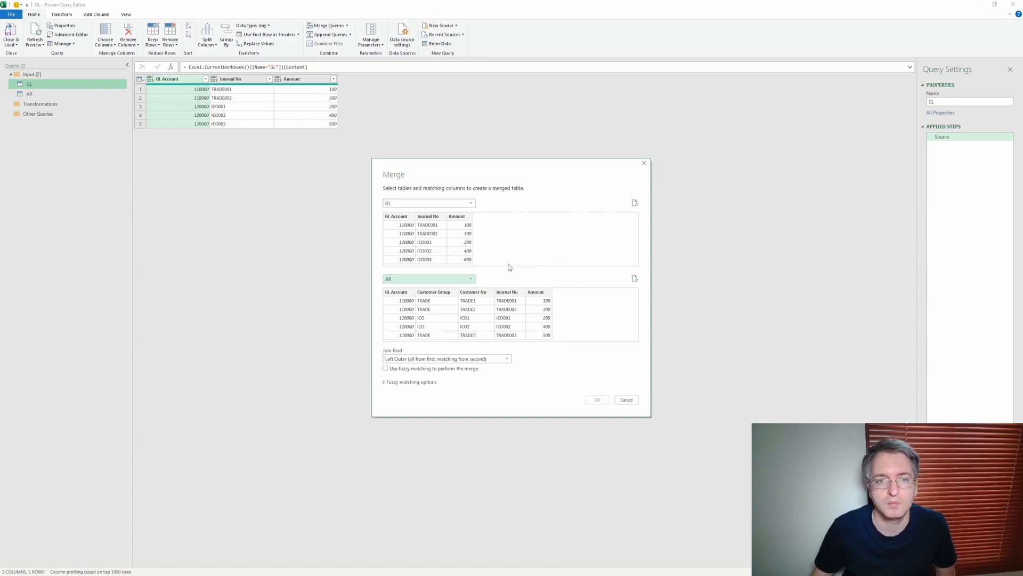
Match the GL and AR tables on the GL Account and Journal No columns.
{"action": "left_click", "coordinate": [399, 219]}
{"action": "left_click", "coordinate": [431, 217], "text": "ctrl"}
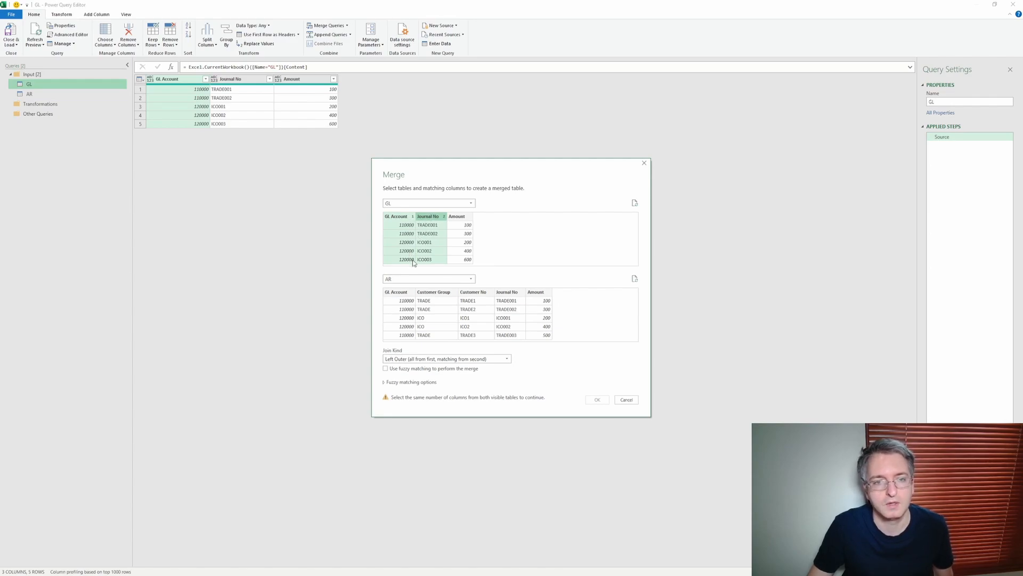
{"action": "left_click", "coordinate": [402, 293]}
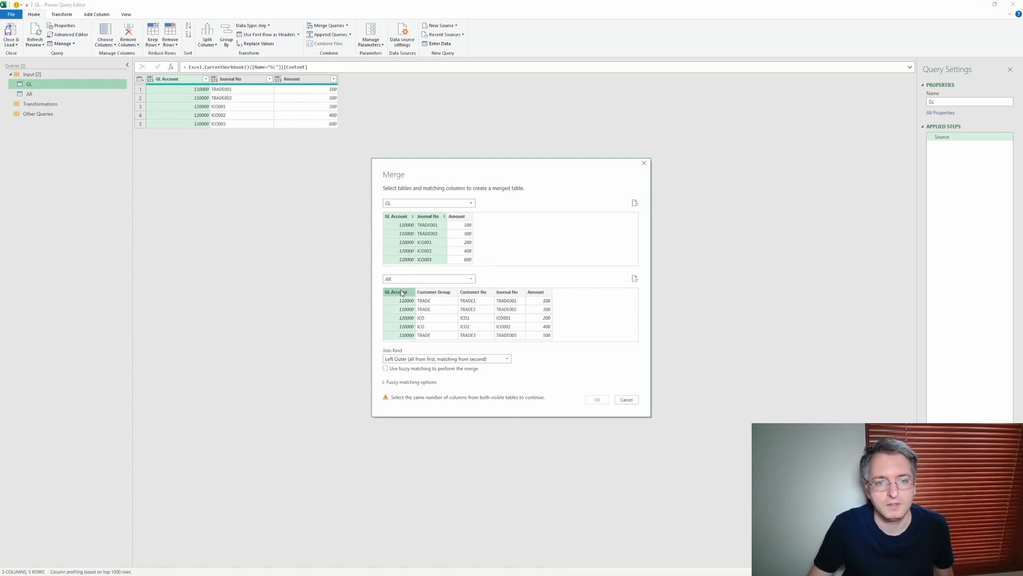
{"action": "left_click", "coordinate": [504, 292], "text": "ctrl"}
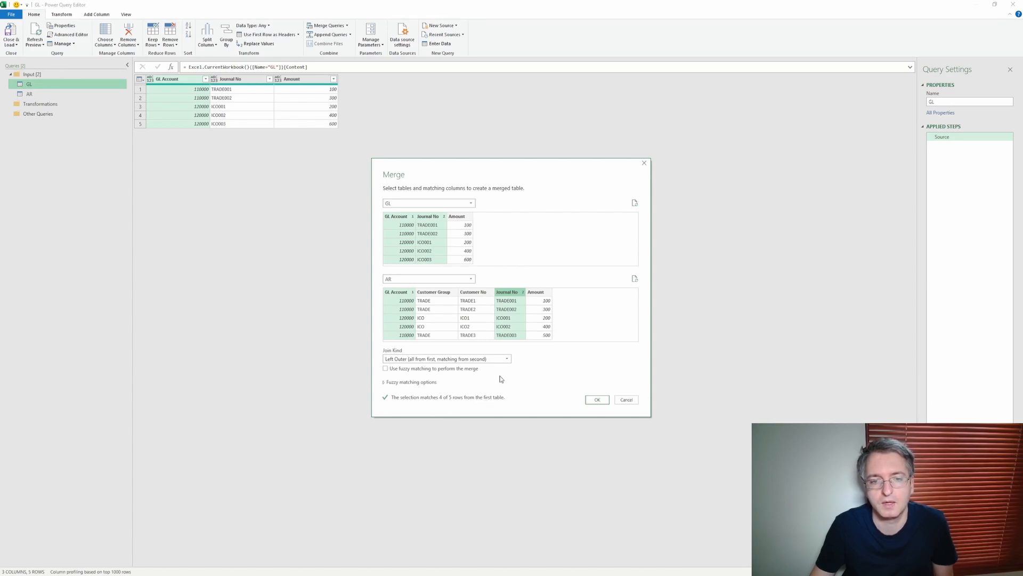
Review the available join kinds, consult the join kinds table on the Merge queries overview page in the browser, and return to the merge.
{"action": "left_click", "coordinate": [508, 360]}
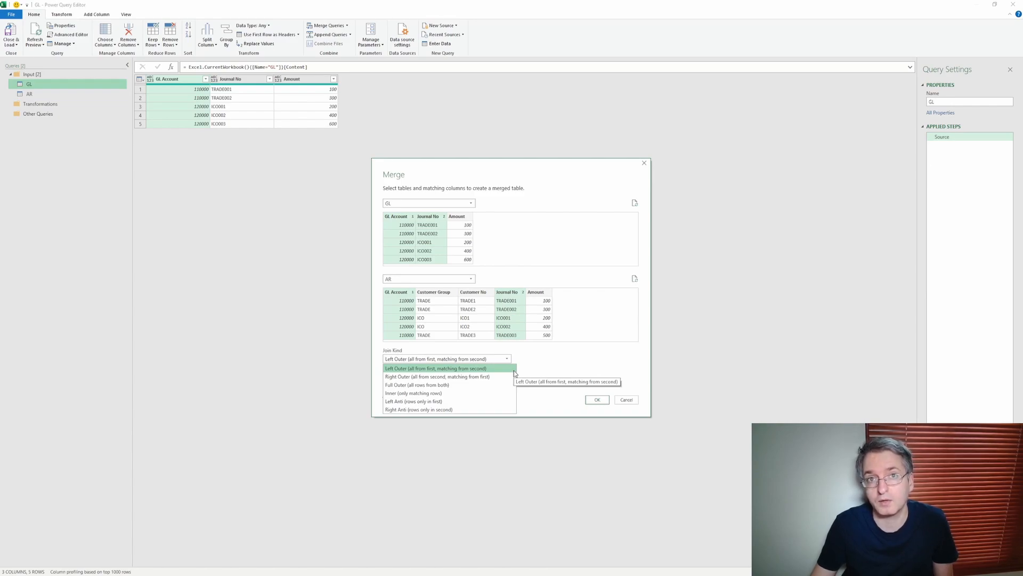
{"action": "left_click", "coordinate": [514, 369]}
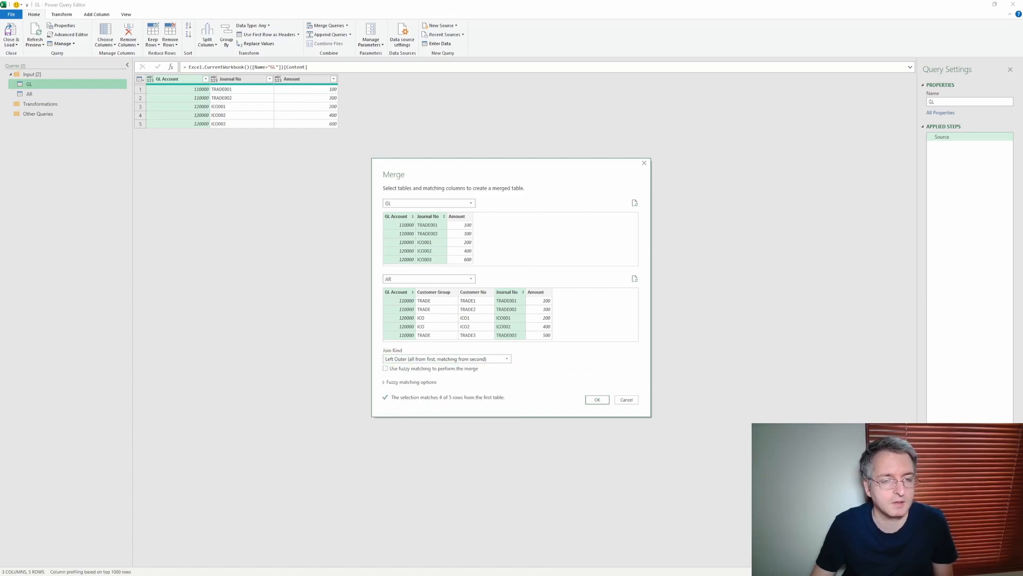
{"action": "left_click", "coordinate": [309, 572]}
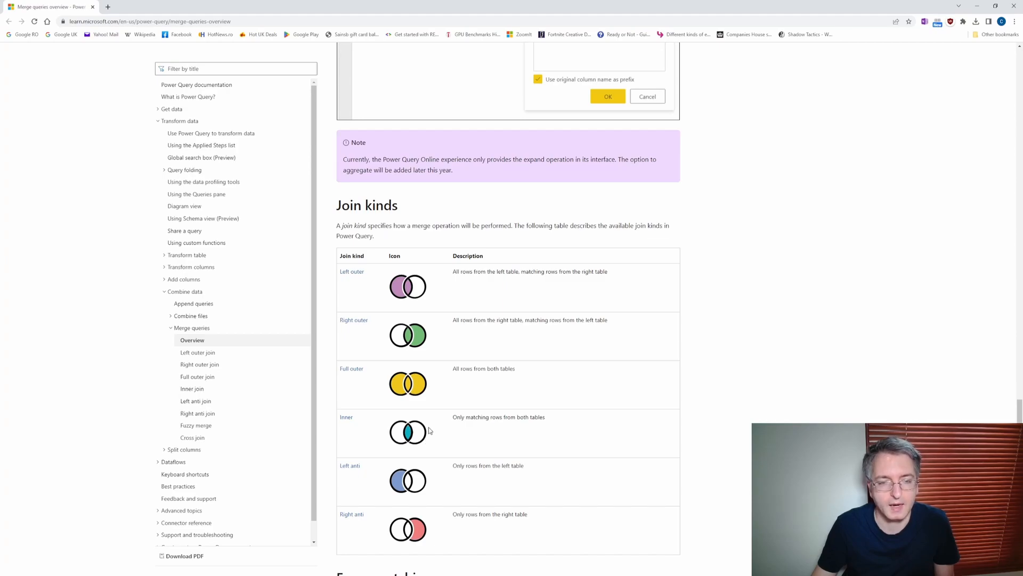
{"action": "key", "text": "alt+Tab"}
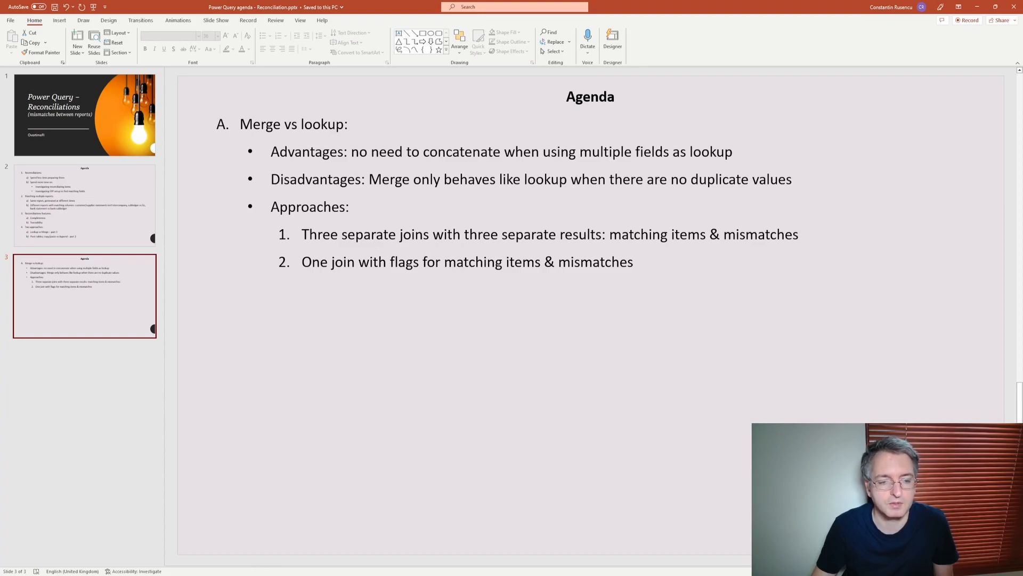
{"action": "key", "text": "alt+Tab"}
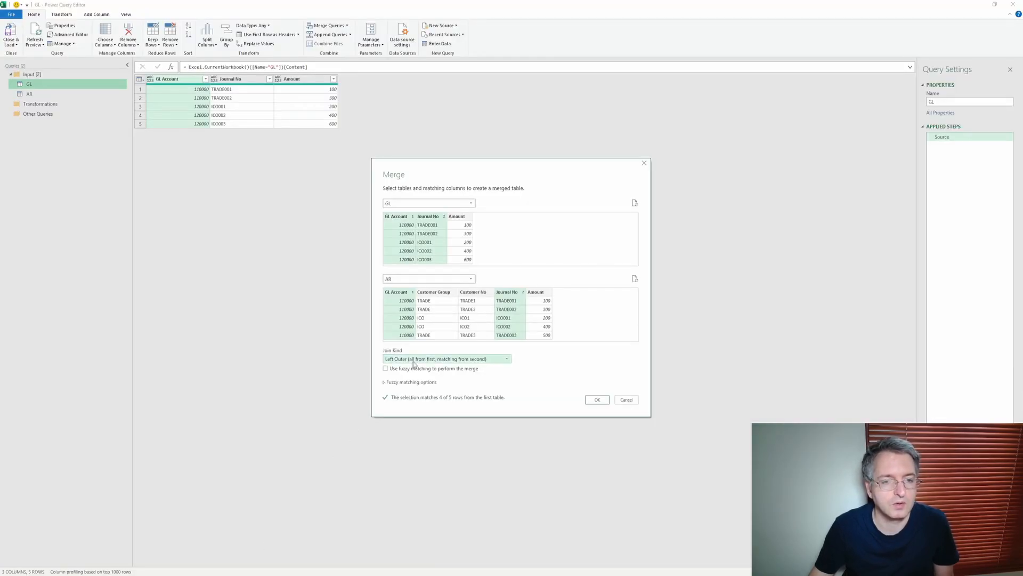
Set the join kind to Inner (only matching rows) and create the merged query.
{"action": "left_click", "coordinate": [445, 361]}
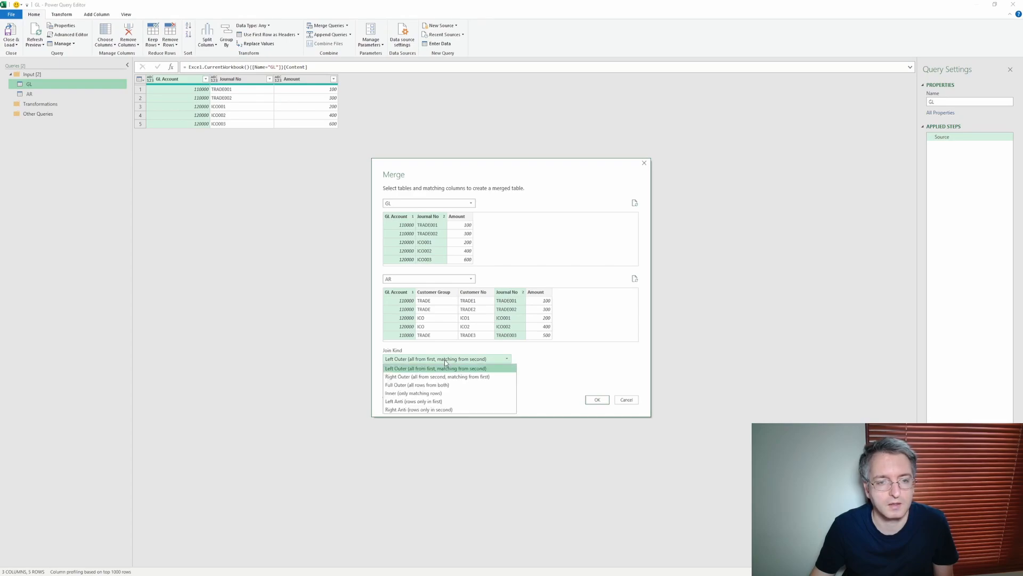
{"action": "left_click", "coordinate": [432, 393]}
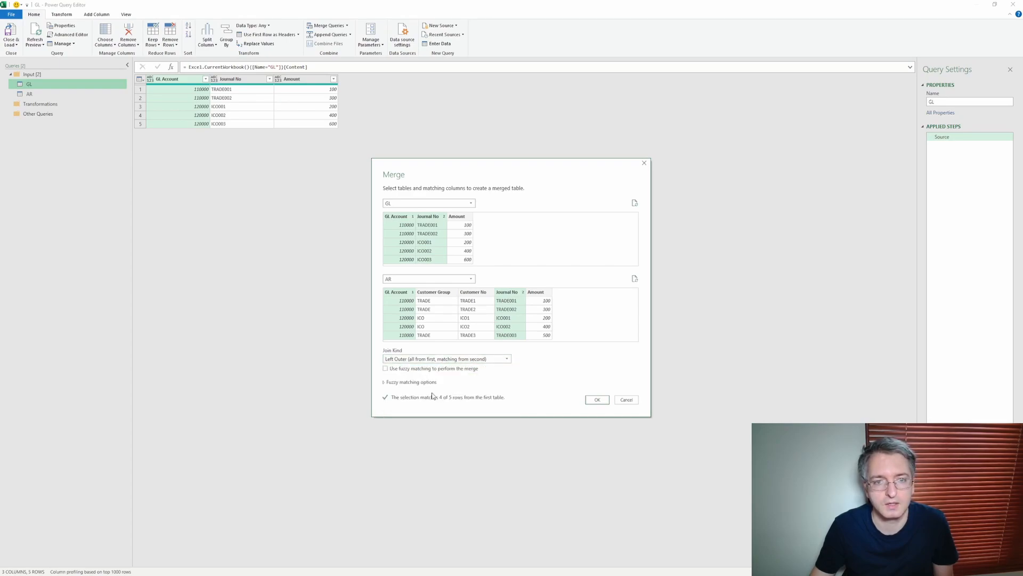
{"action": "left_click", "coordinate": [597, 399]}
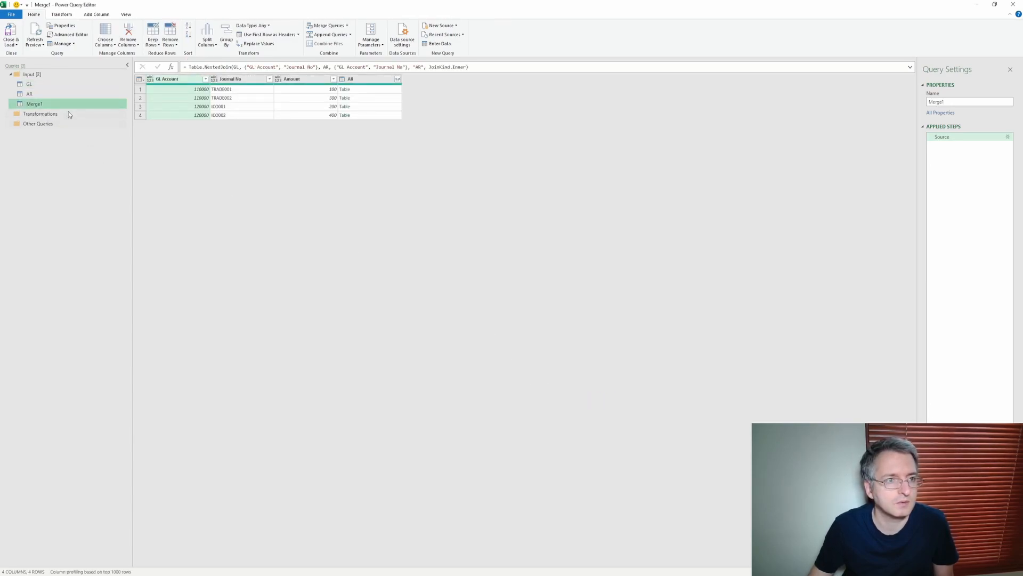
Move the merged query into the Transformations group and rename it as Matching items.
{"action": "left_click_drag", "start_coordinate": [68, 105], "coordinate": [68, 115]}
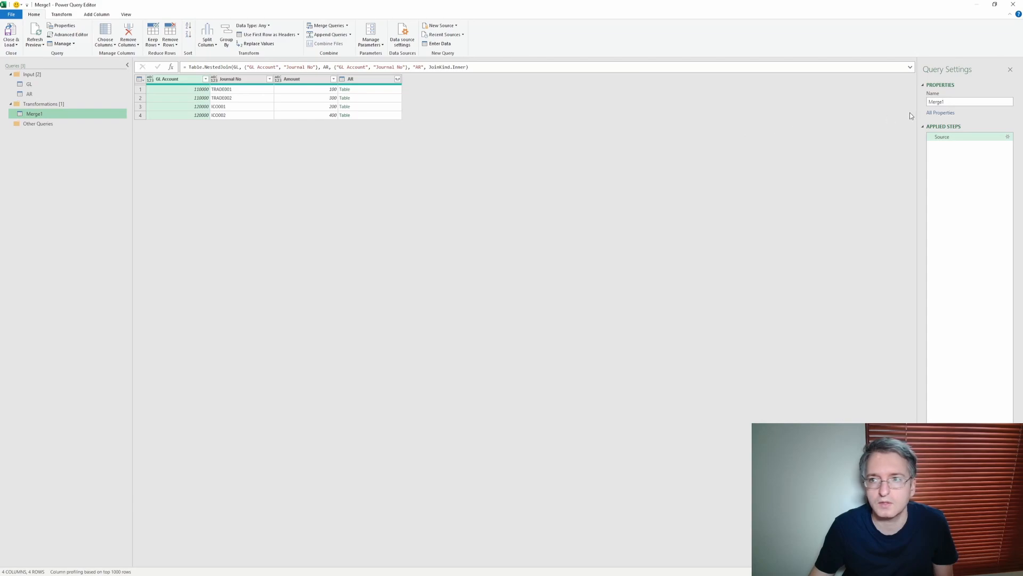
{"action": "double_click", "coordinate": [937, 101]}
{"action": "type", "text": "Mat"}
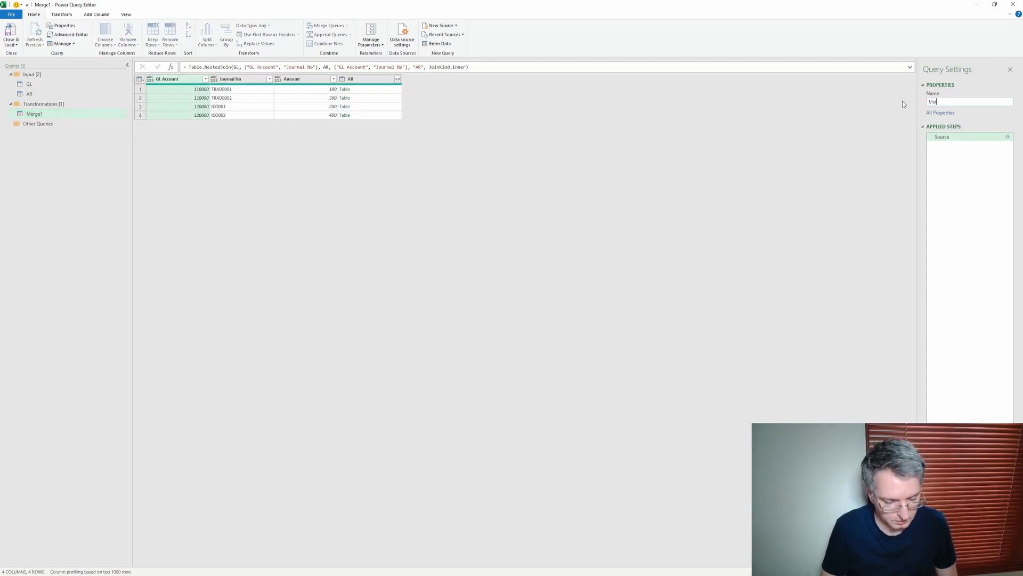
{"action": "type", "text": "ching items"}
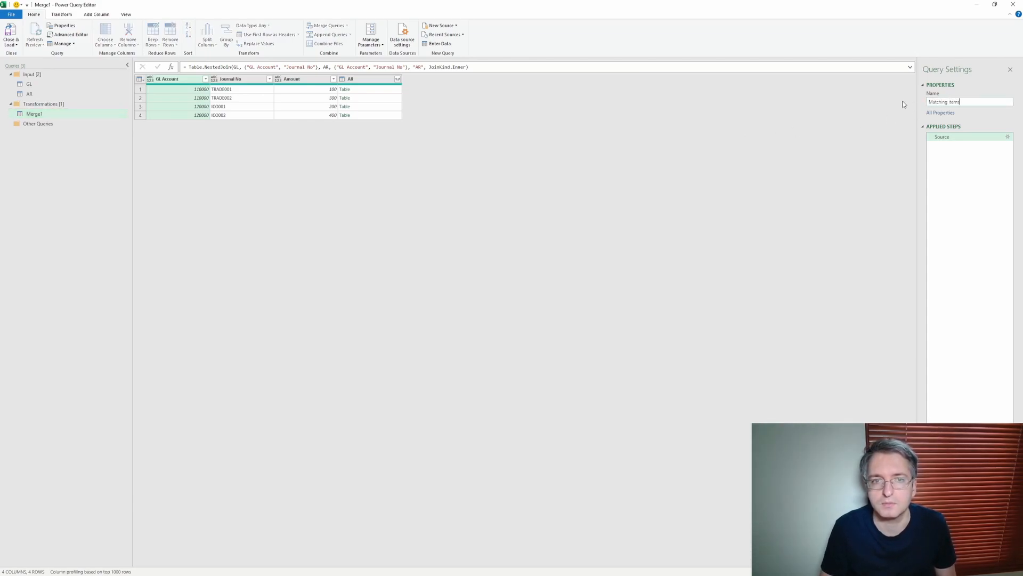
{"action": "key", "text": "Return"}
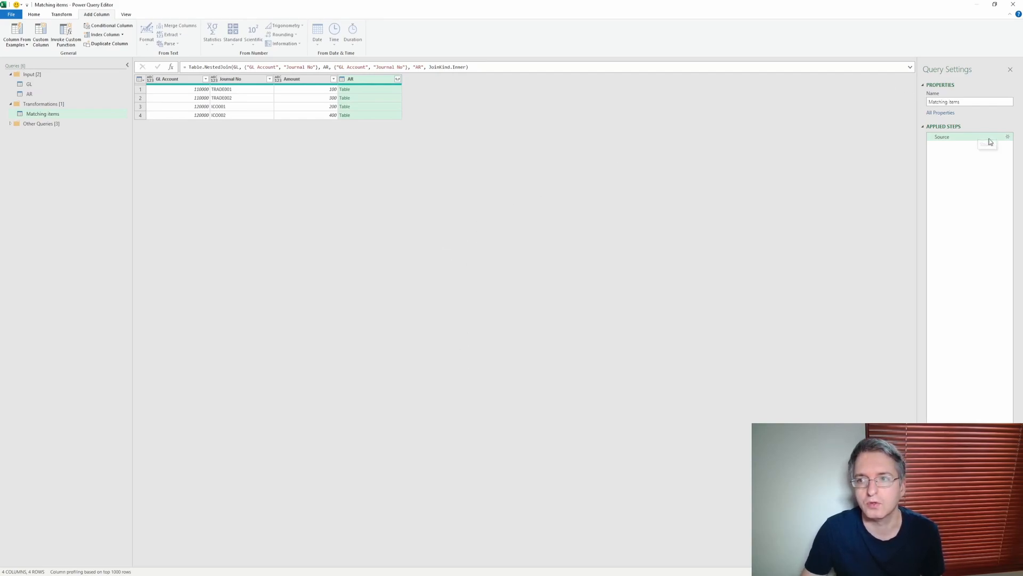
Change the join kind of the Matching items merge to Left Outer (all from first, matching from second).
{"action": "left_click", "coordinate": [1007, 138]}
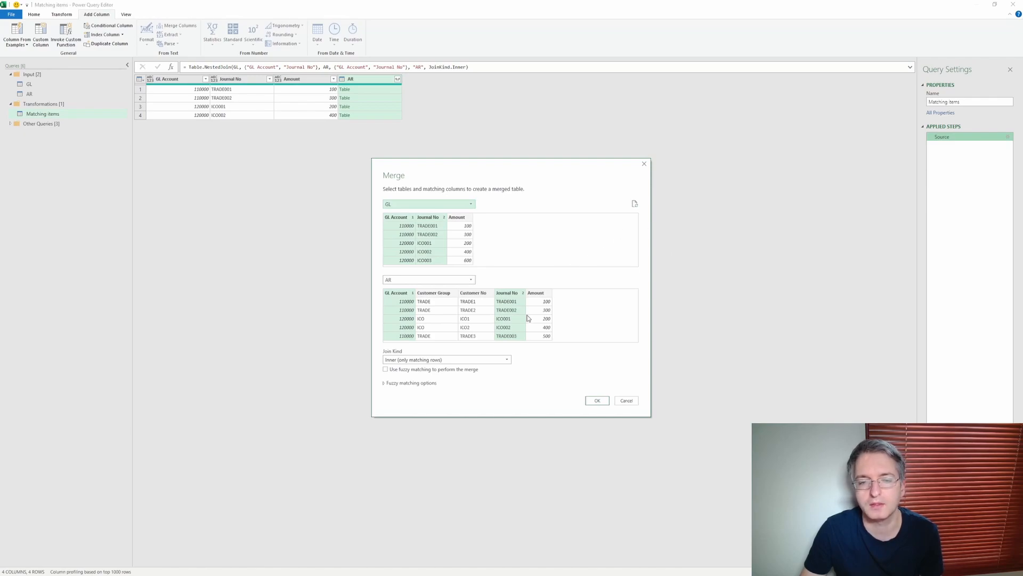
{"action": "left_click", "coordinate": [506, 360]}
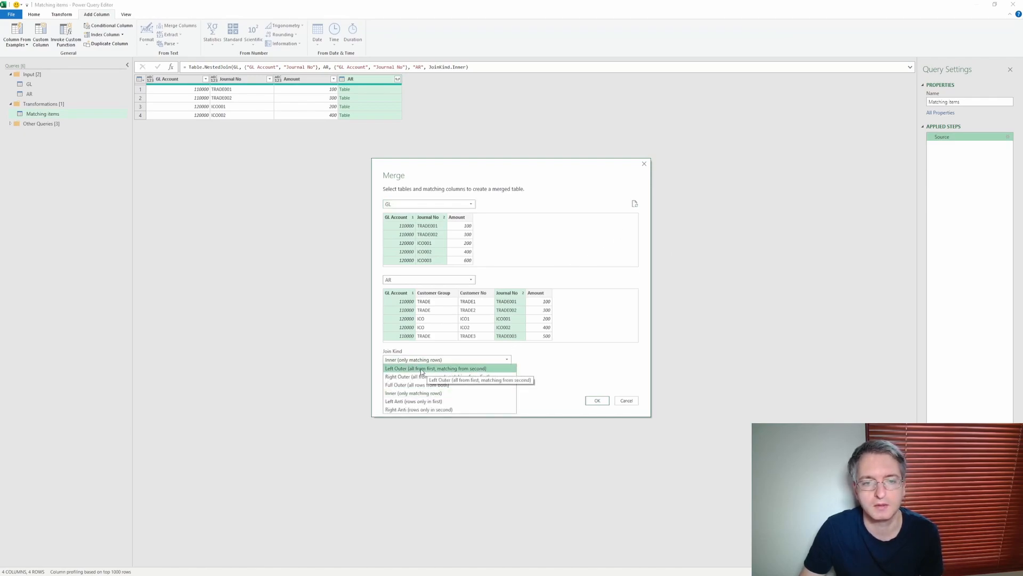
{"action": "left_click", "coordinate": [454, 369]}
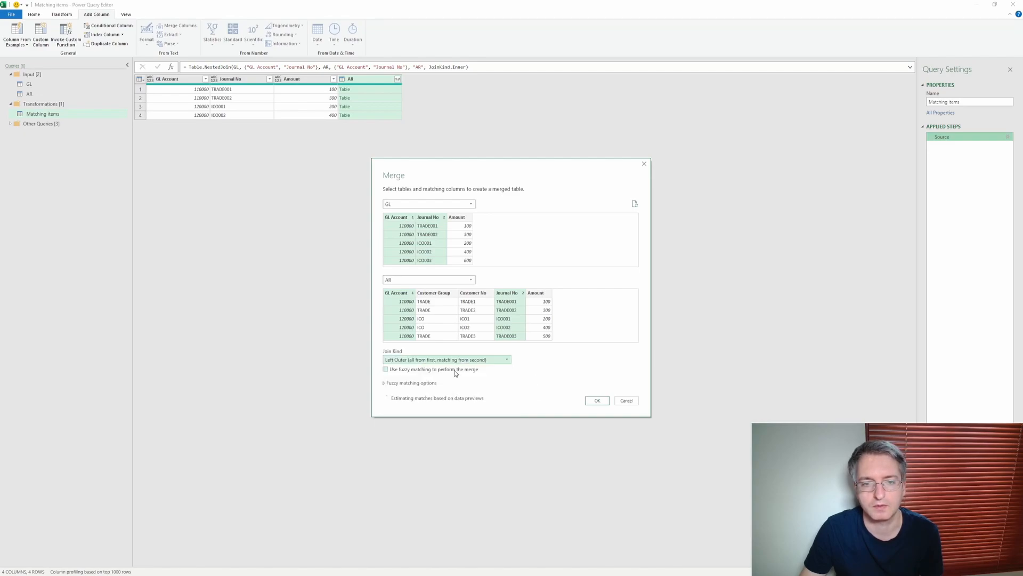
{"action": "left_click", "coordinate": [597, 401]}
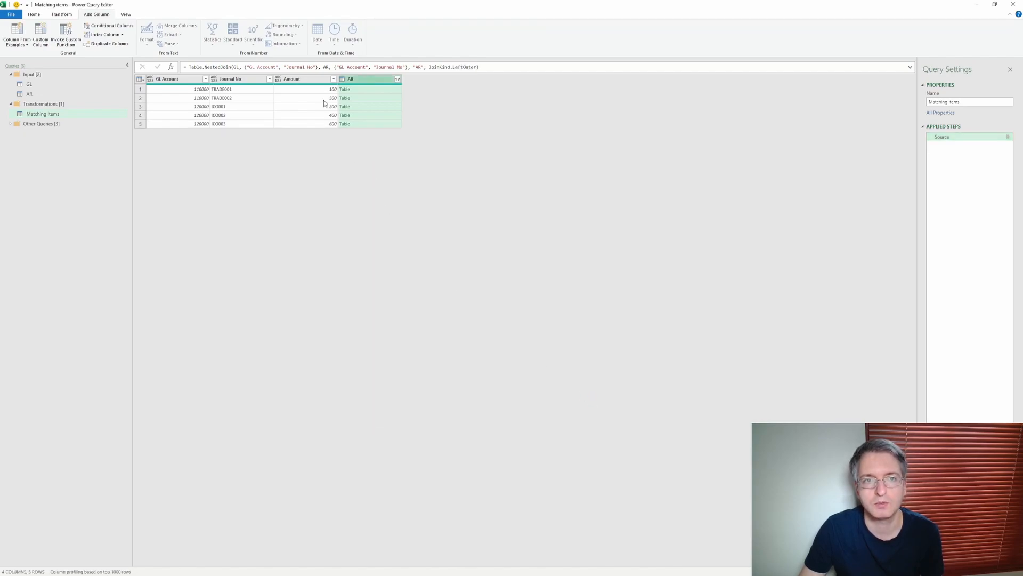
Preview the nested AR tables in rows 1, 2, 3 and 5 of the merged result.
{"action": "left_click", "coordinate": [368, 92]}
{"action": "left_click", "coordinate": [367, 99]}
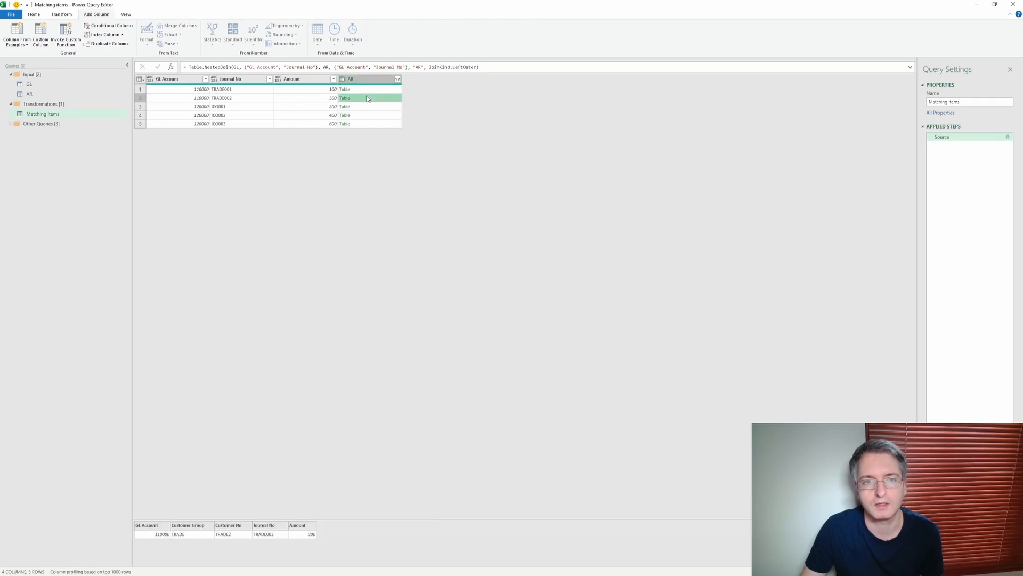
{"action": "left_click", "coordinate": [365, 106]}
{"action": "left_click", "coordinate": [365, 124]}
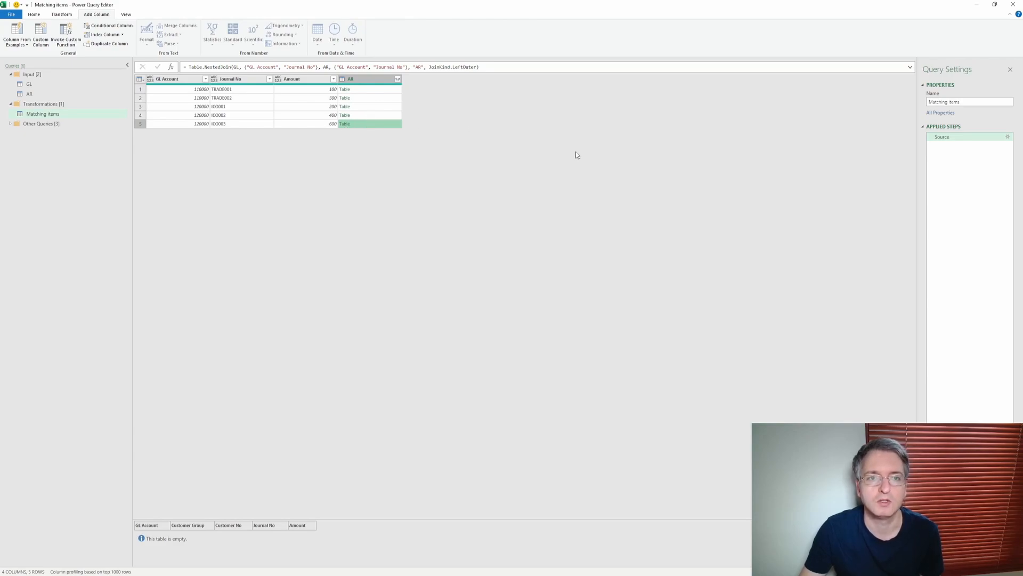
Set the join kind of the Matching items merge back to Inner (only matching rows).
{"action": "left_click", "coordinate": [1008, 138]}
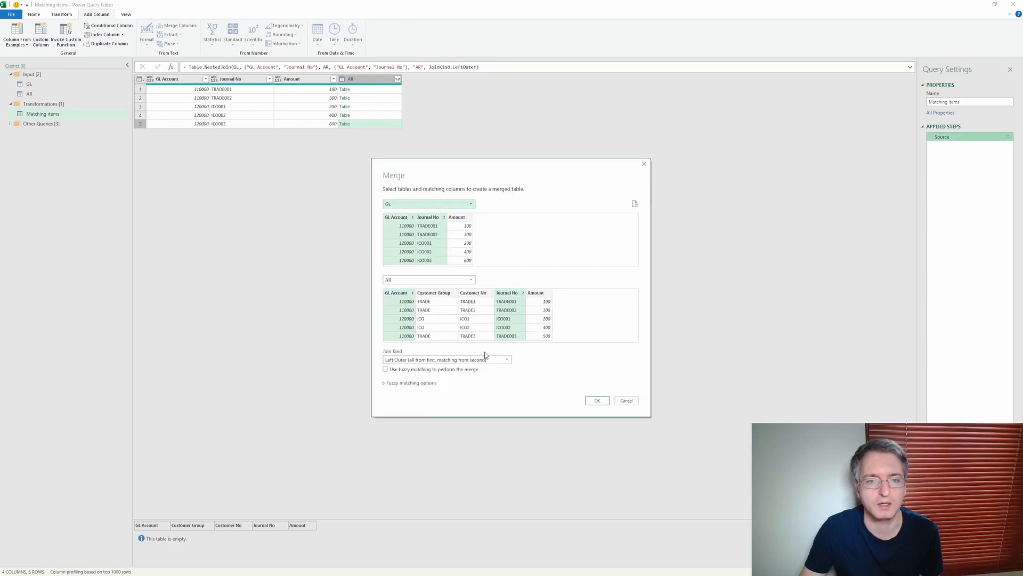
{"action": "left_click", "coordinate": [473, 360]}
{"action": "left_click", "coordinate": [451, 393]}
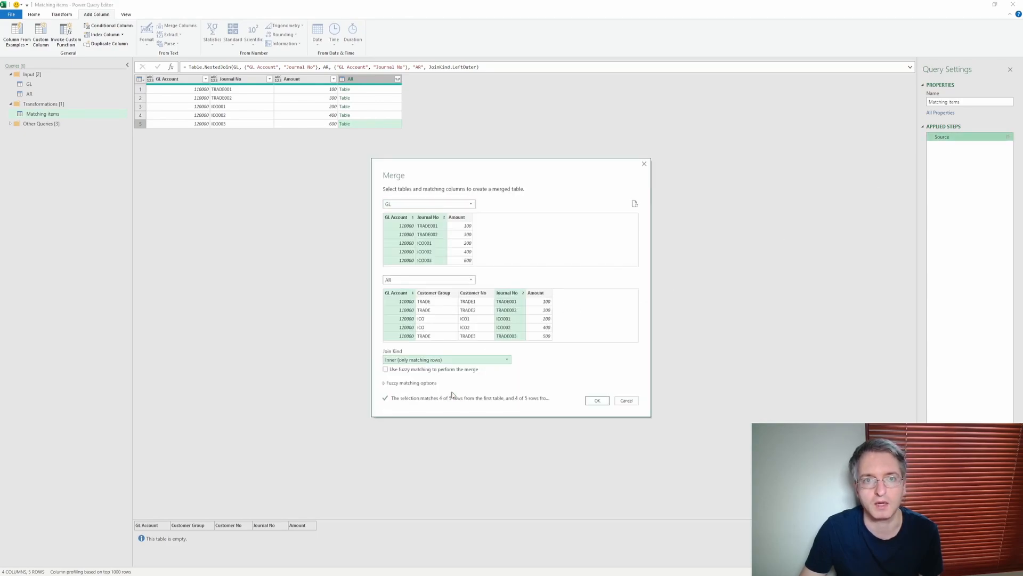
{"action": "left_click", "coordinate": [597, 400]}
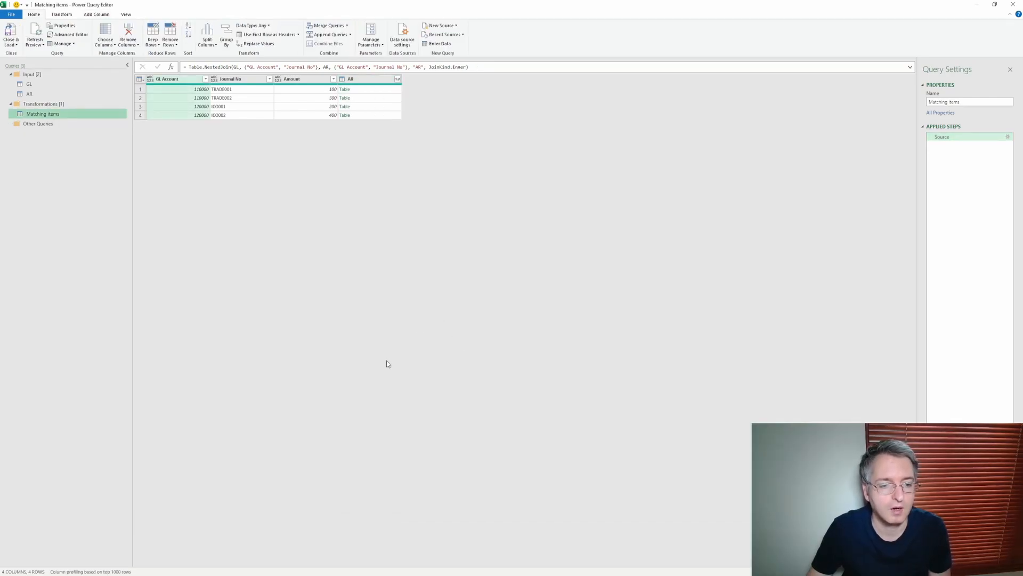
Outline the Inner, Left anti and Right anti rows in the browser's join kinds table, and return to Power Query Editor.
{"action": "left_click", "coordinate": [320, 574]}
{"action": "key", "text": "ctrl+2"}
{"action": "mouse_move", "coordinate": [336, 409]}
{"action": "left_mouse_down"}
{"action": "mouse_move", "coordinate": [472, 454]}
{"action": "mouse_move", "coordinate": [576, 457]}
{"action": "left_mouse_up"}
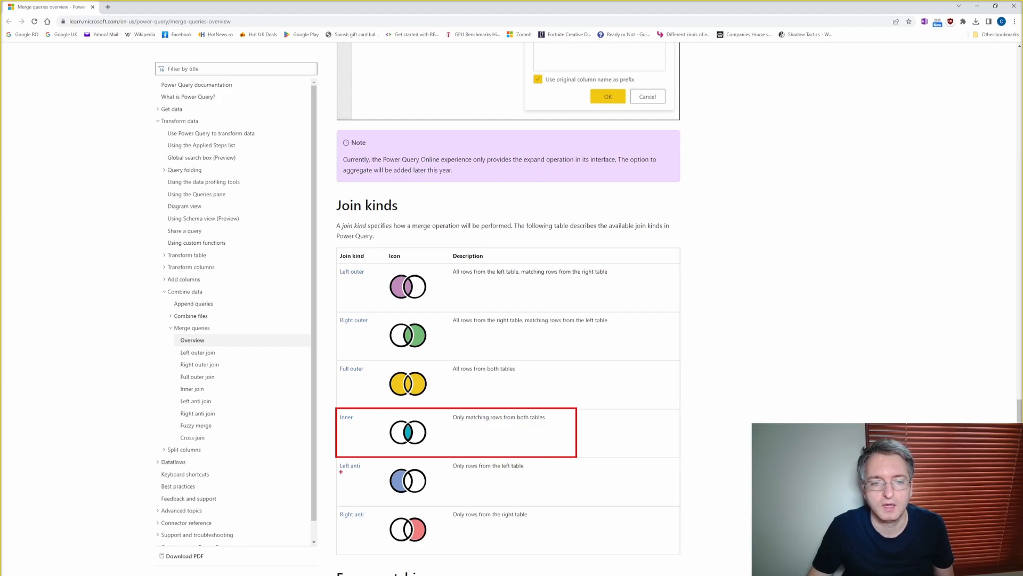
{"action": "mouse_move", "coordinate": [330, 462]}
{"action": "left_mouse_down"}
{"action": "mouse_move", "coordinate": [508, 537]}
{"action": "mouse_move", "coordinate": [561, 547]}
{"action": "left_mouse_up"}
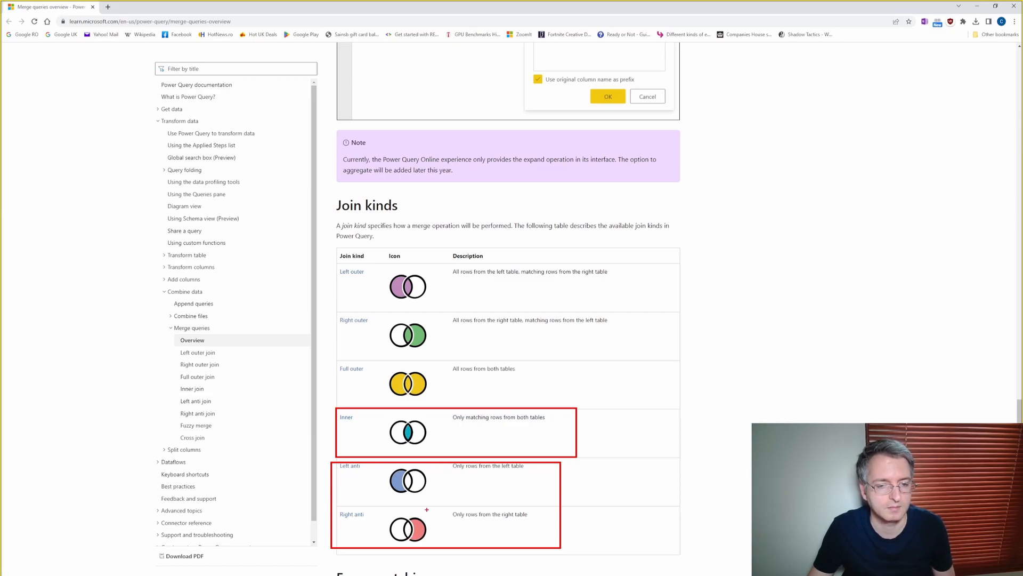
{"action": "key", "text": "Escape"}
{"action": "left_click", "coordinate": [240, 574]}
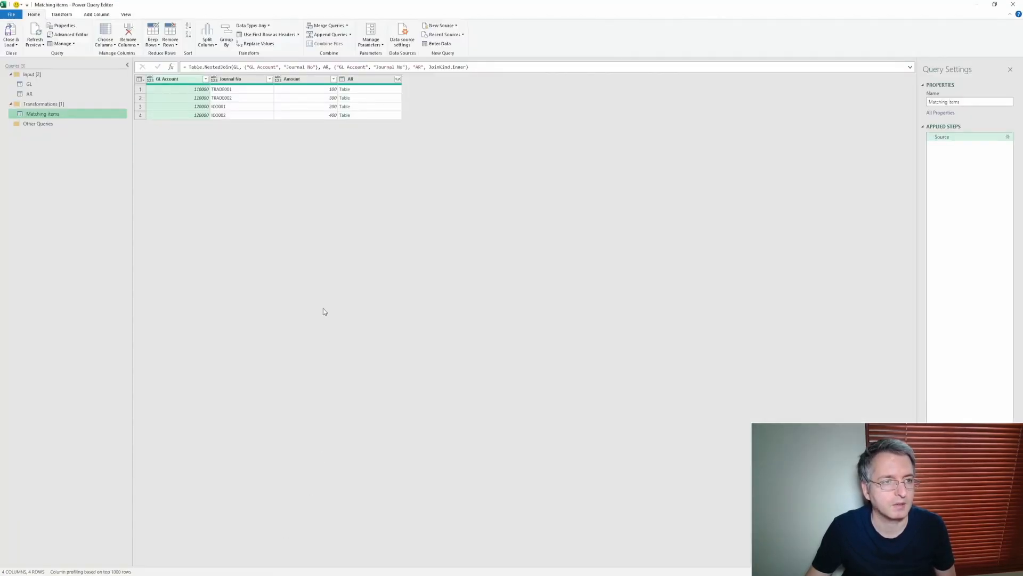
Duplicate the Matching items query and rename the copy as Only in GL.
{"action": "right_click", "coordinate": [69, 114]}
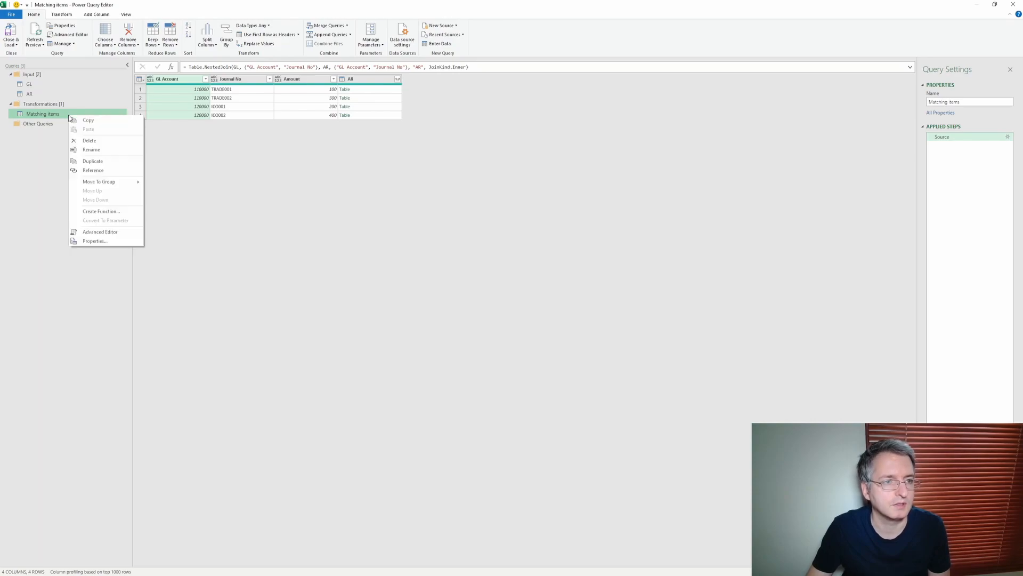
{"action": "left_click", "coordinate": [99, 161]}
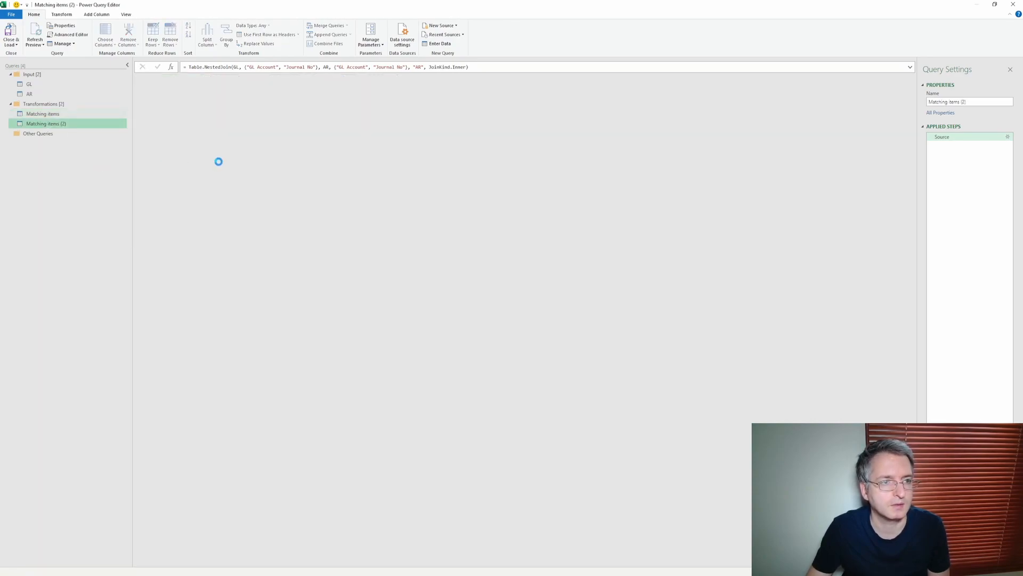
{"action": "left_click", "coordinate": [977, 101]}
{"action": "type", "text": "On"}
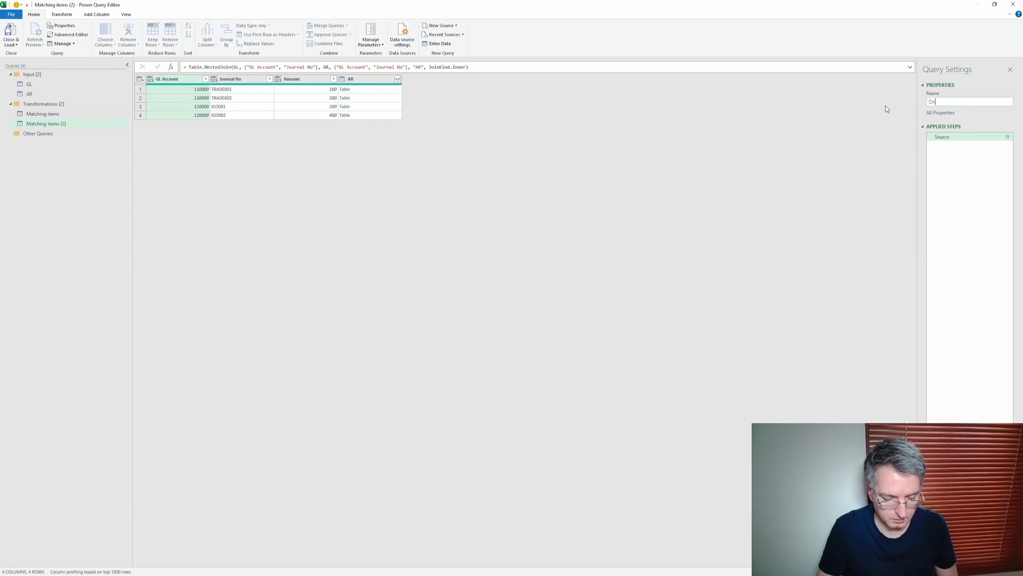
{"action": "type", "text": "ly in GL"}
{"action": "key", "text": "Return"}
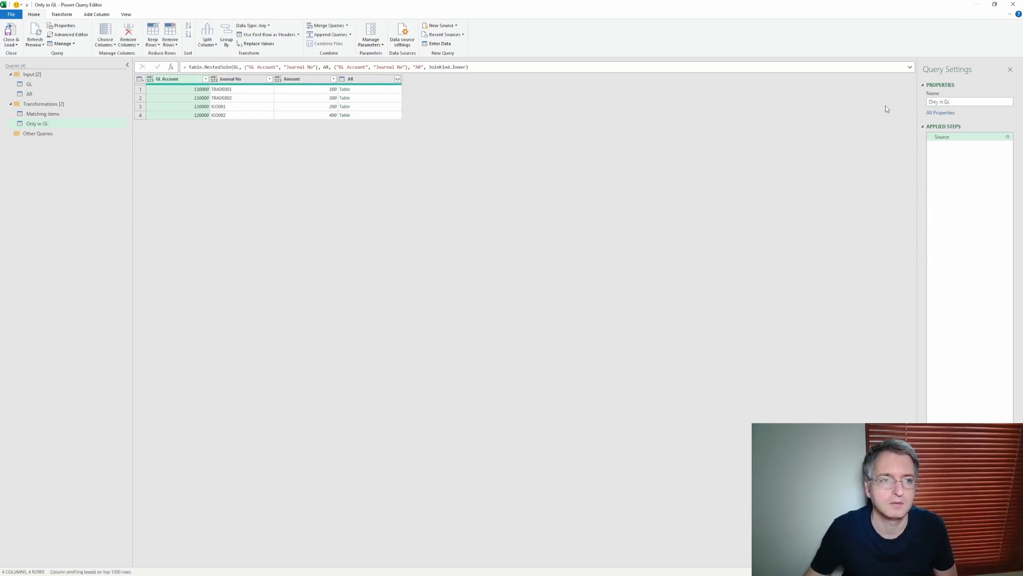
Duplicate the Matching items query and rename the copy as Only in AR.
{"action": "right_click", "coordinate": [89, 116]}
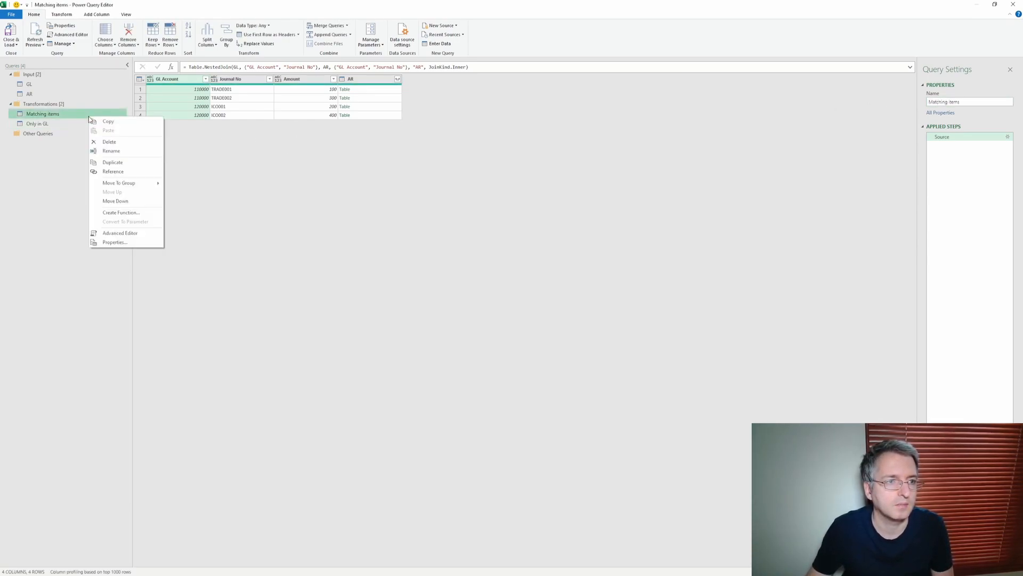
{"action": "left_click", "coordinate": [99, 162]}
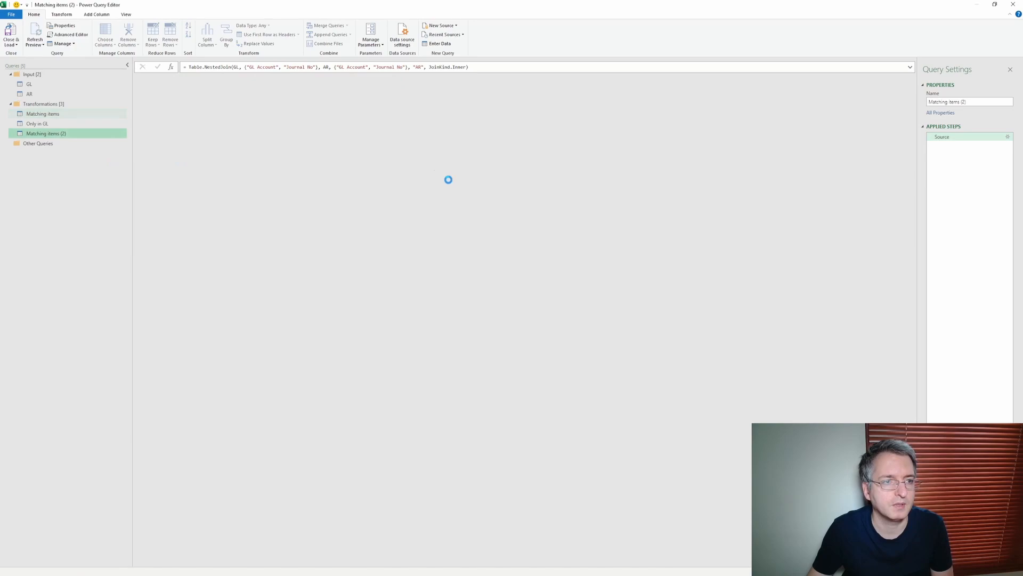
{"action": "left_click", "coordinate": [980, 103]}
{"action": "type", "text": "Only in AR"}
{"action": "key", "text": "Return"}
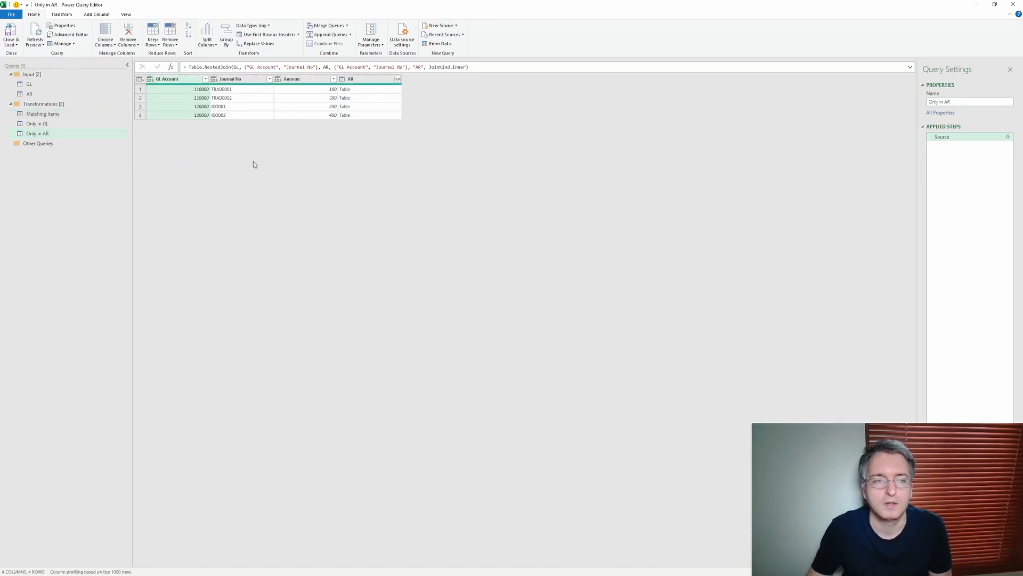
Set the join kind of the Only in GL query's merge to Left Anti (rows only in first).
{"action": "left_click", "coordinate": [104, 126]}
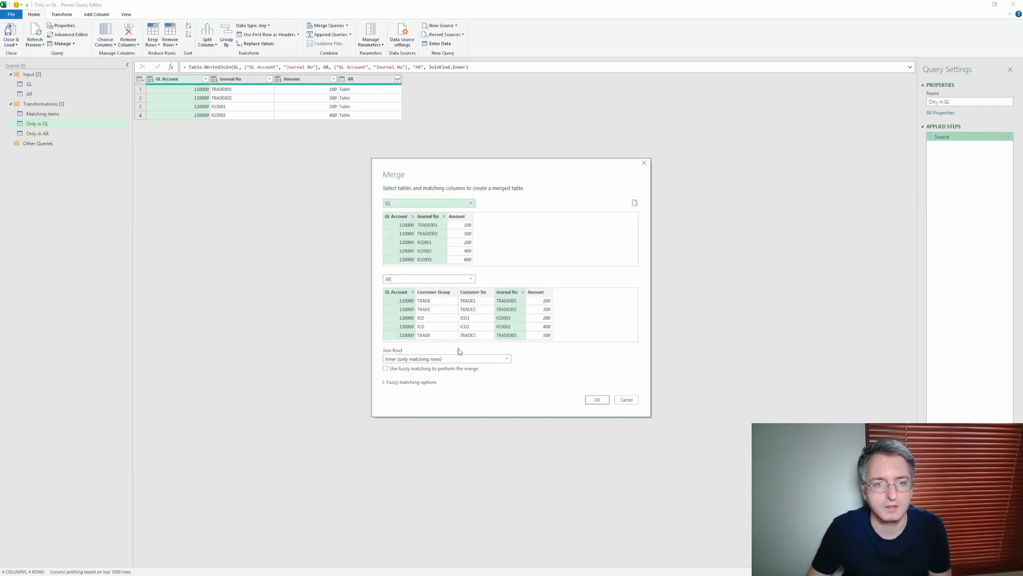
{"action": "left_click", "coordinate": [459, 357]}
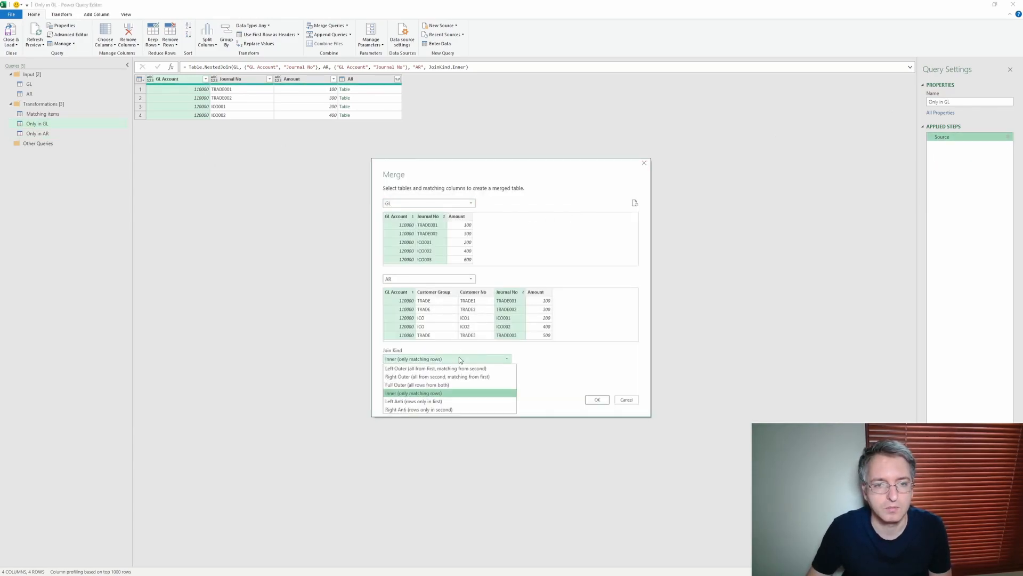
{"action": "left_click", "coordinate": [441, 402]}
{"action": "left_click", "coordinate": [598, 399]}
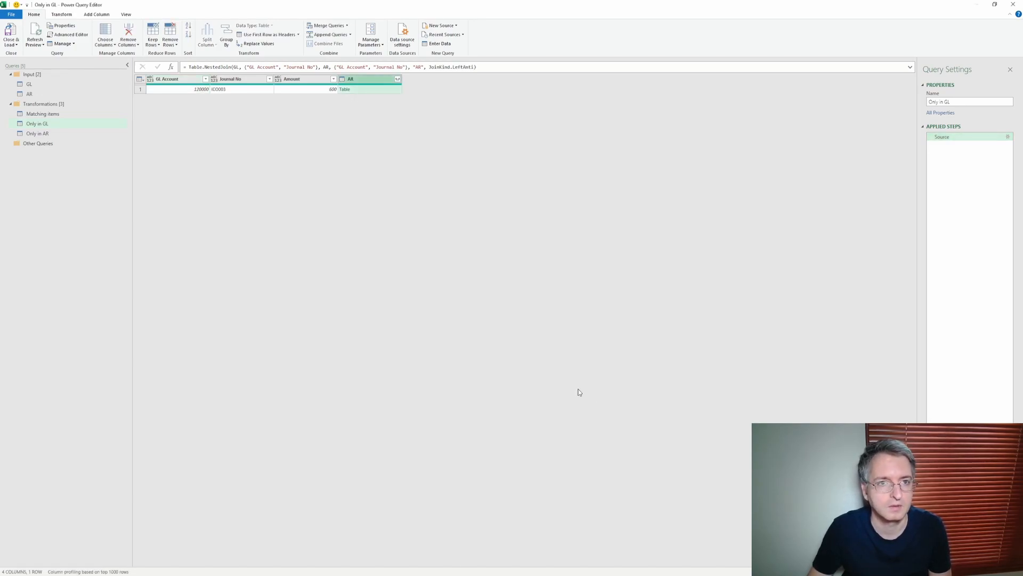
Remove the nested AR column from the Only in GL query.
{"action": "right_click", "coordinate": [375, 81]}
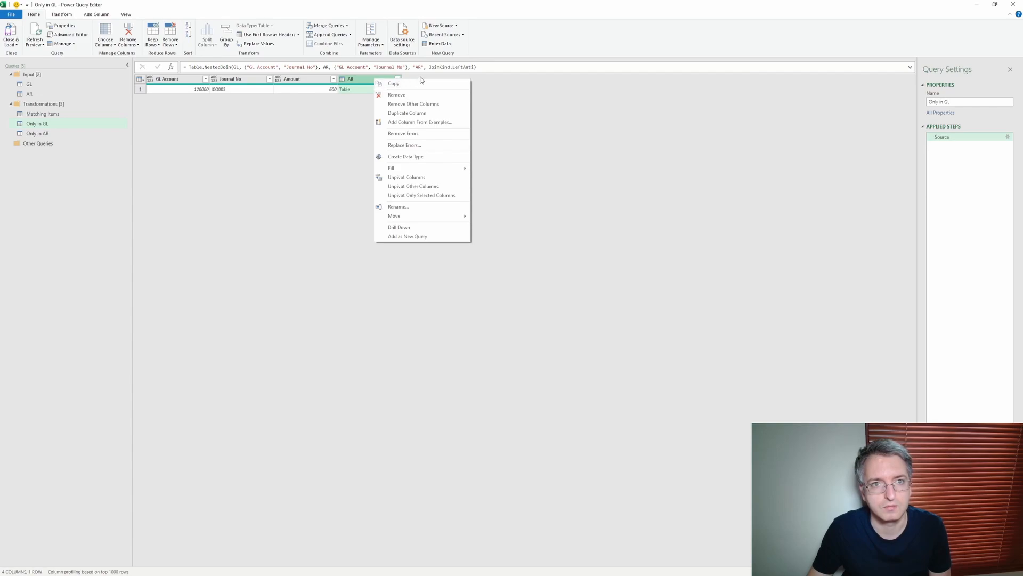
{"action": "left_click", "coordinate": [397, 82]}
{"action": "left_click", "coordinate": [397, 80]}
{"action": "left_click", "coordinate": [412, 84]}
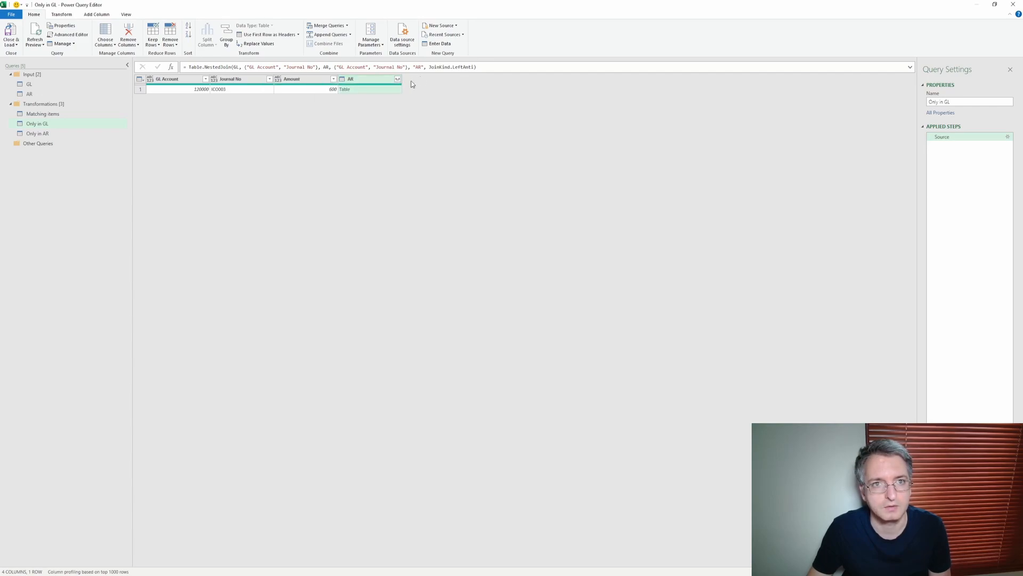
{"action": "right_click", "coordinate": [379, 79]}
{"action": "left_click", "coordinate": [389, 94]}
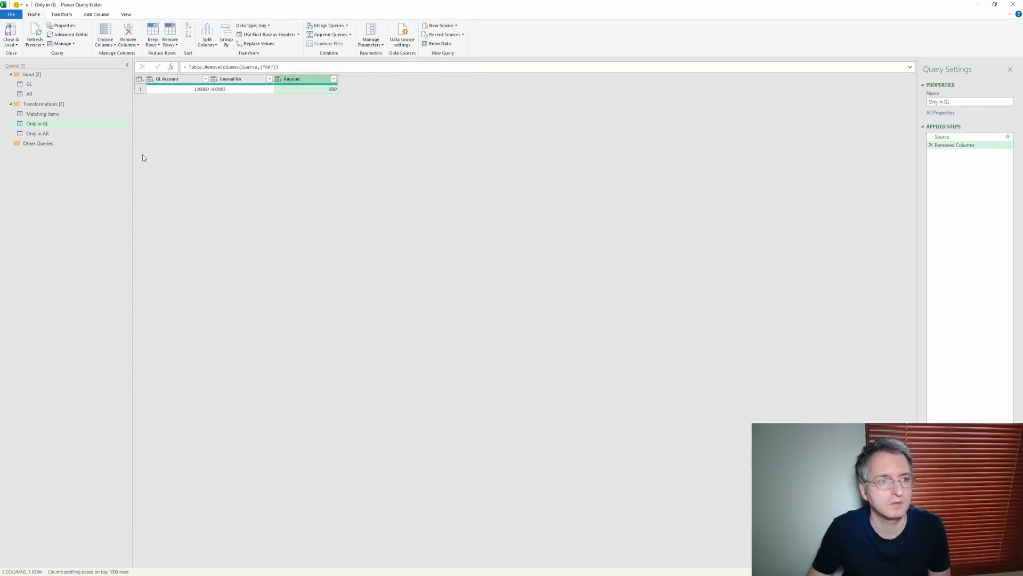
Set the join kind of the Only in AR query's merge to Right Anti (rows only in second).
{"action": "left_click", "coordinate": [68, 140]}
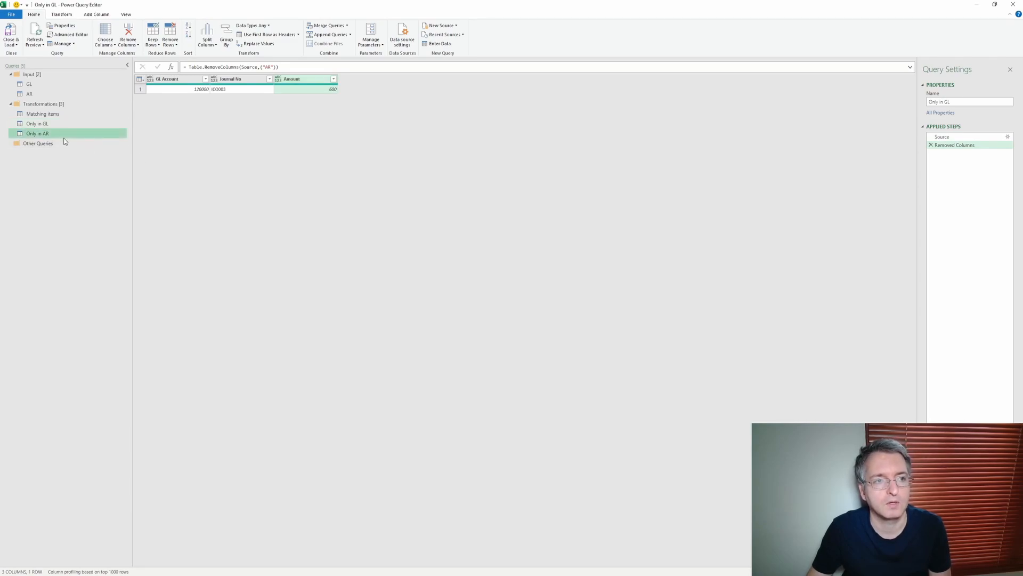
{"action": "left_click", "coordinate": [1007, 137]}
{"action": "left_click", "coordinate": [506, 361]}
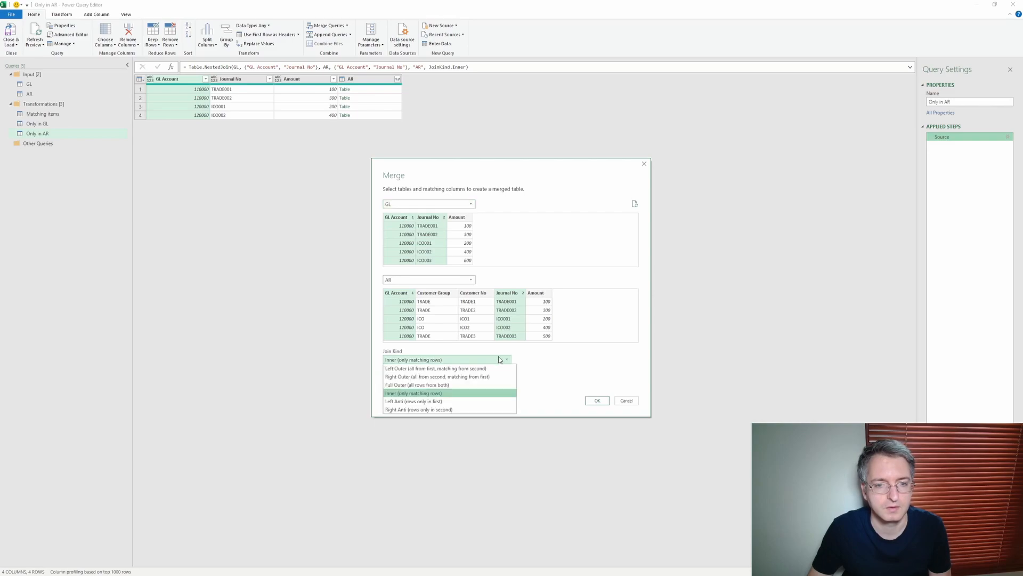
{"action": "left_click", "coordinate": [449, 410]}
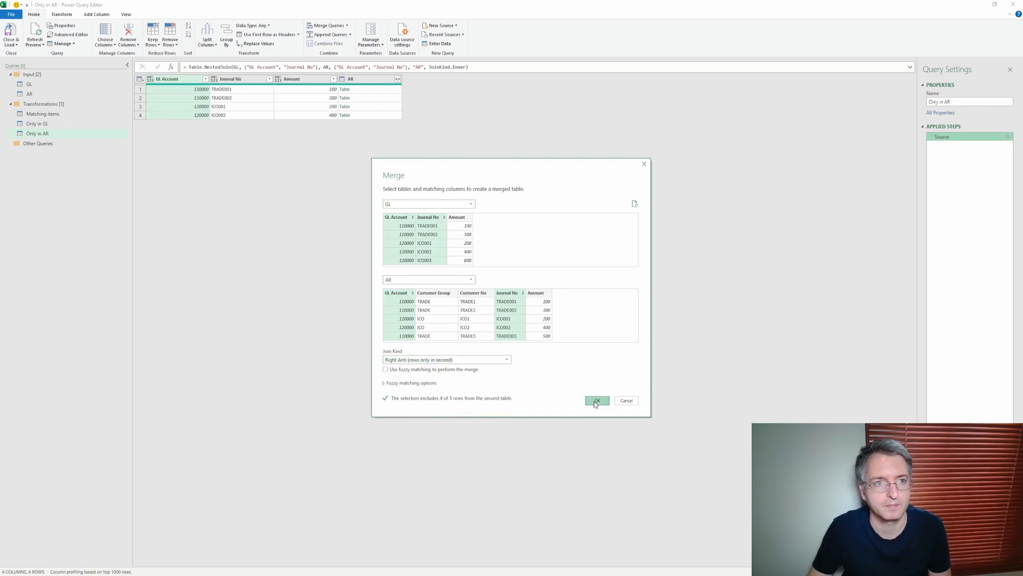
{"action": "left_click", "coordinate": [597, 401]}
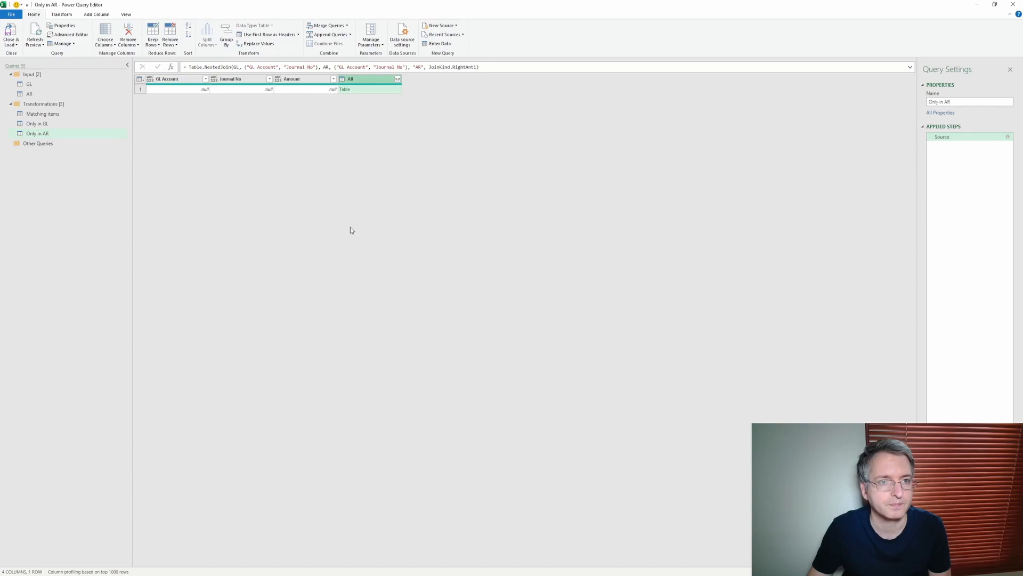
Remove the GL Account, Journal No and Amount columns from the Only in AR query.
{"action": "left_click", "coordinate": [187, 82]}
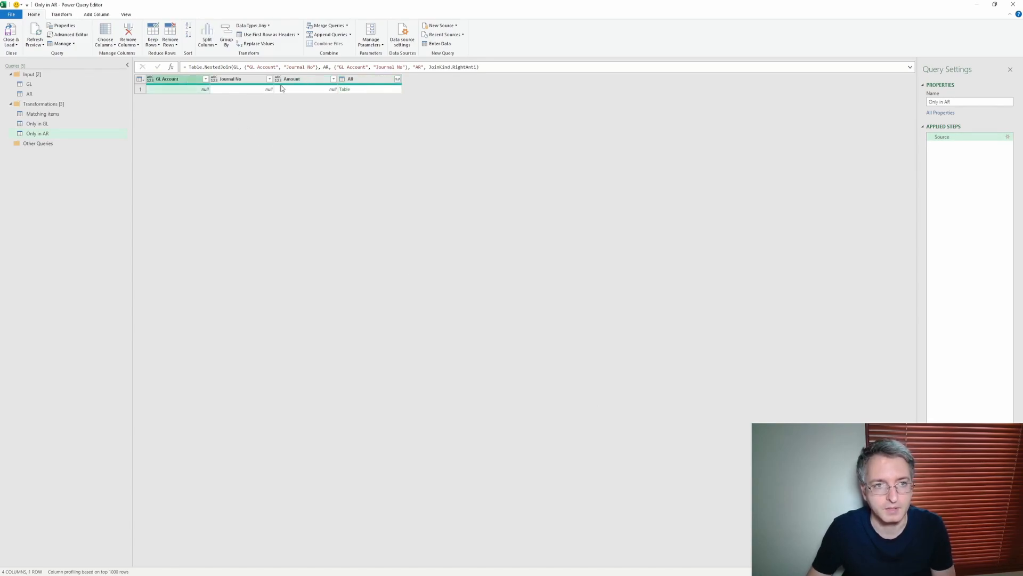
{"action": "left_click", "coordinate": [292, 81], "text": "shift"}
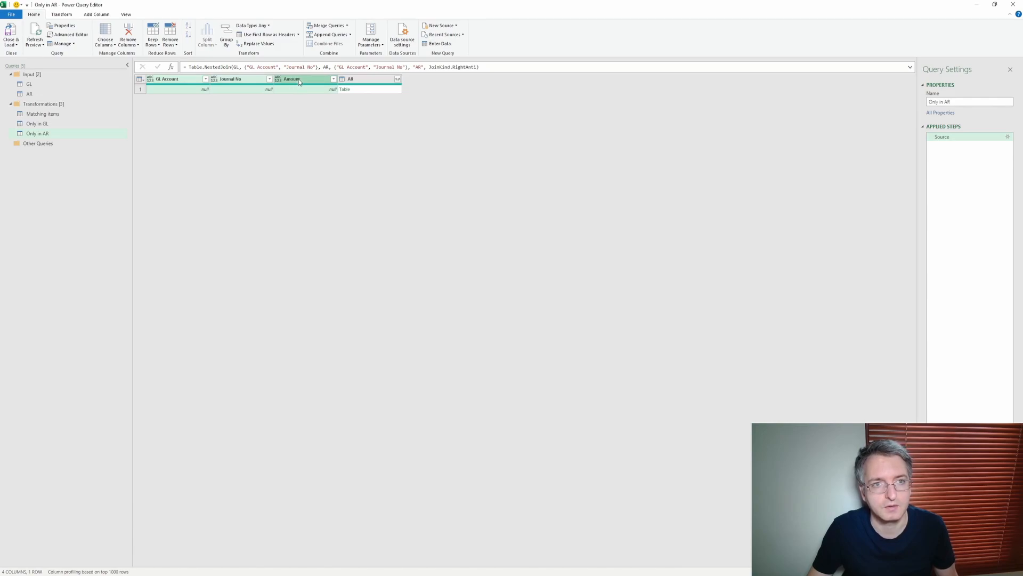
{"action": "right_click", "coordinate": [299, 81]}
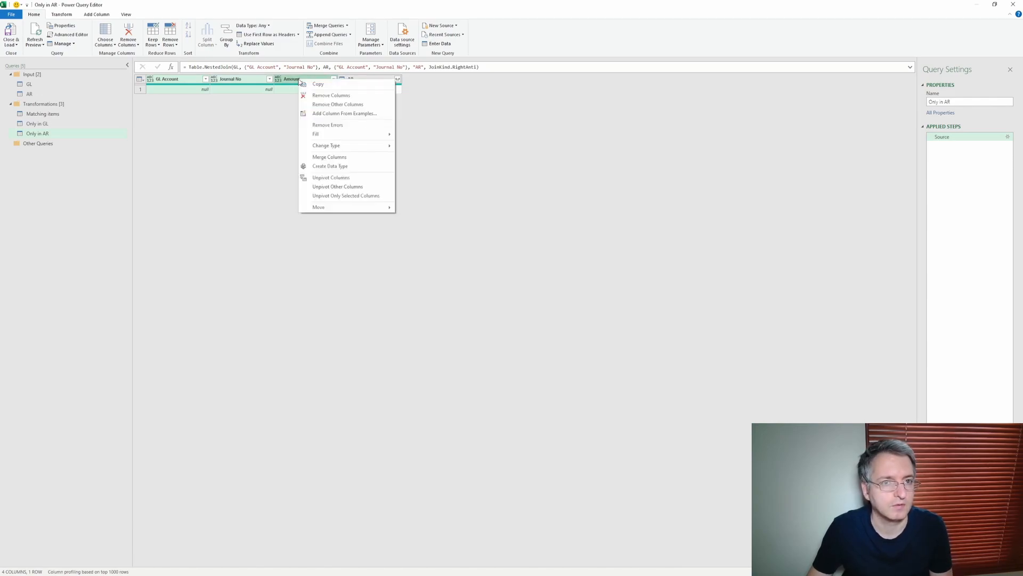
{"action": "left_click", "coordinate": [320, 96]}
Expand the AR column of Only in AR into all its fields without the original column name as prefix.
{"action": "left_click", "coordinate": [206, 79]}
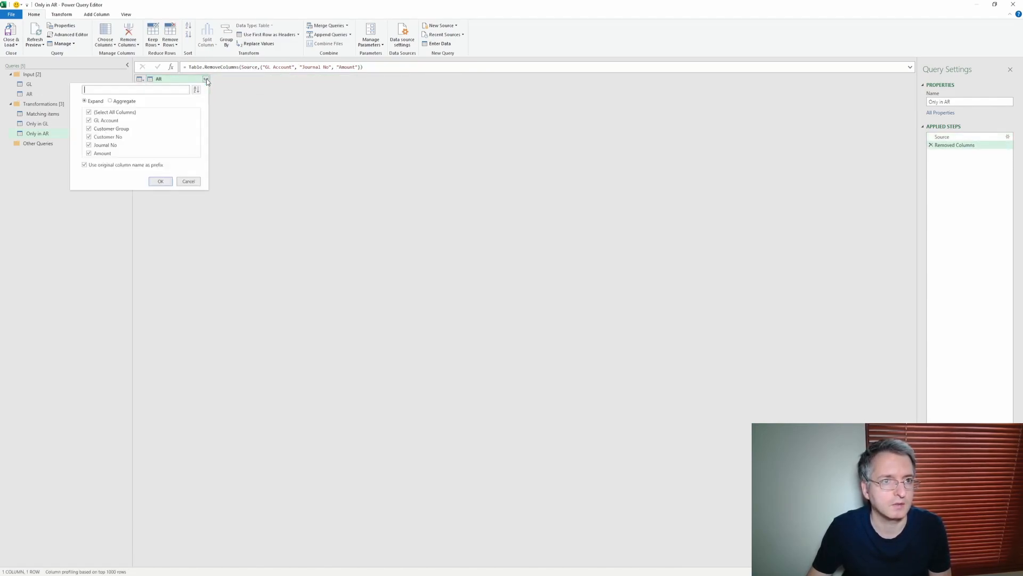
{"action": "left_click", "coordinate": [123, 165]}
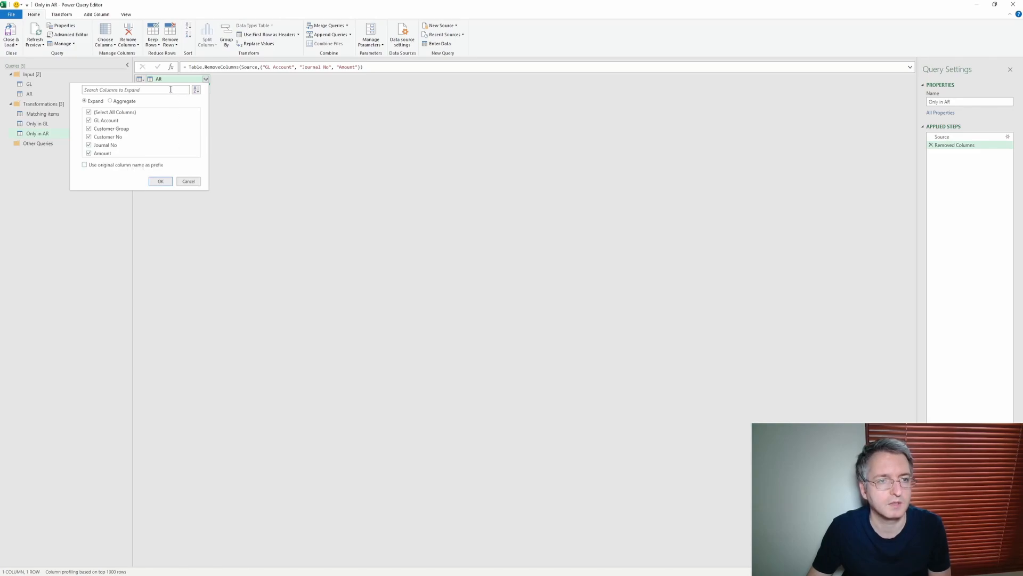
{"action": "left_click", "coordinate": [161, 181]}
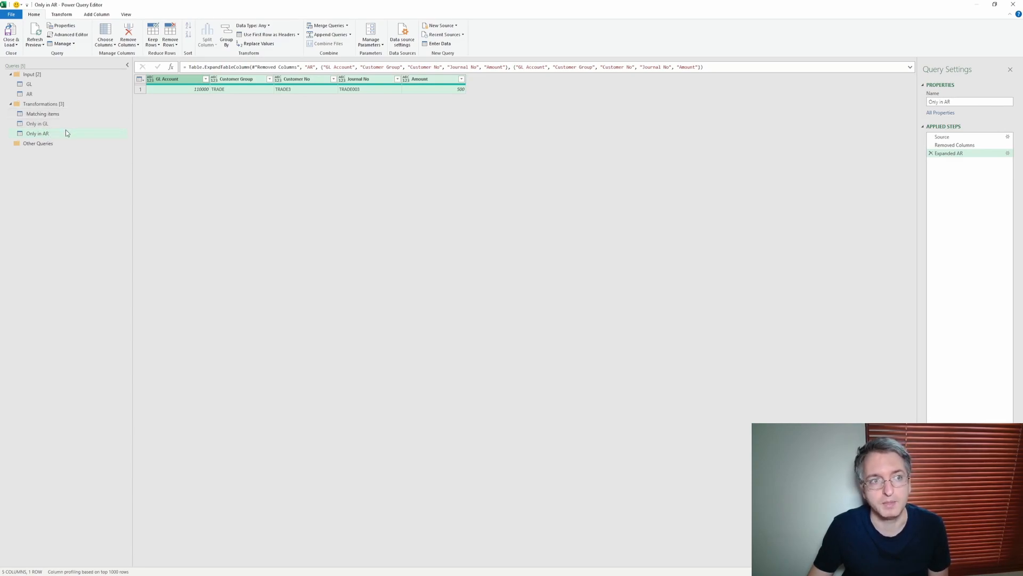
Review the rows of the Only in GL and Only in AR queries, and open the Other Queries group.
{"action": "left_click", "coordinate": [49, 126]}
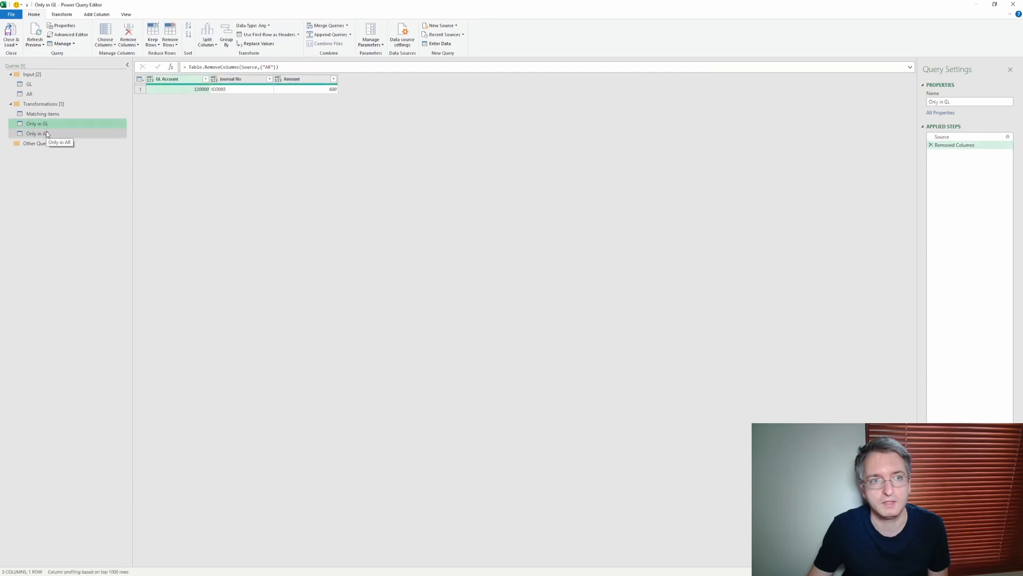
{"action": "left_click", "coordinate": [46, 133]}
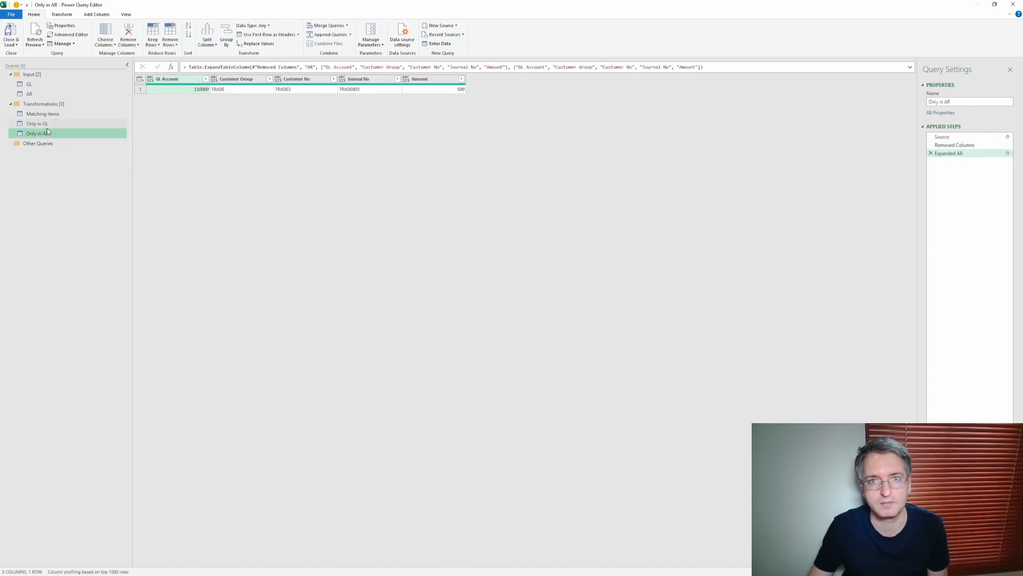
{"action": "left_click", "coordinate": [38, 143]}
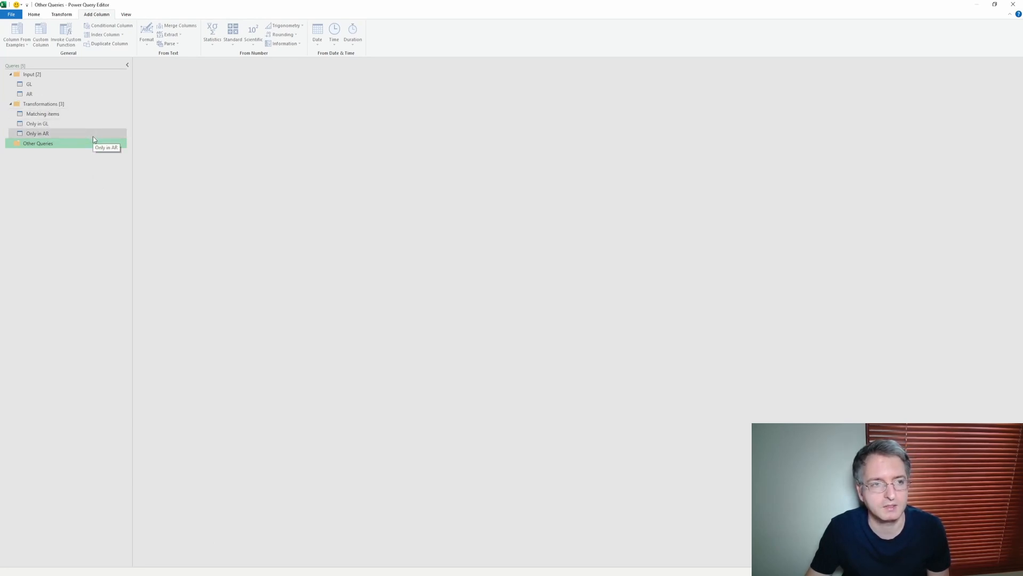
Switch to the browser, outline the Inner-to-Right anti rows and the Full outer row in the join kinds table, and return to Power Query Editor.
{"action": "left_click", "coordinate": [301, 575]}
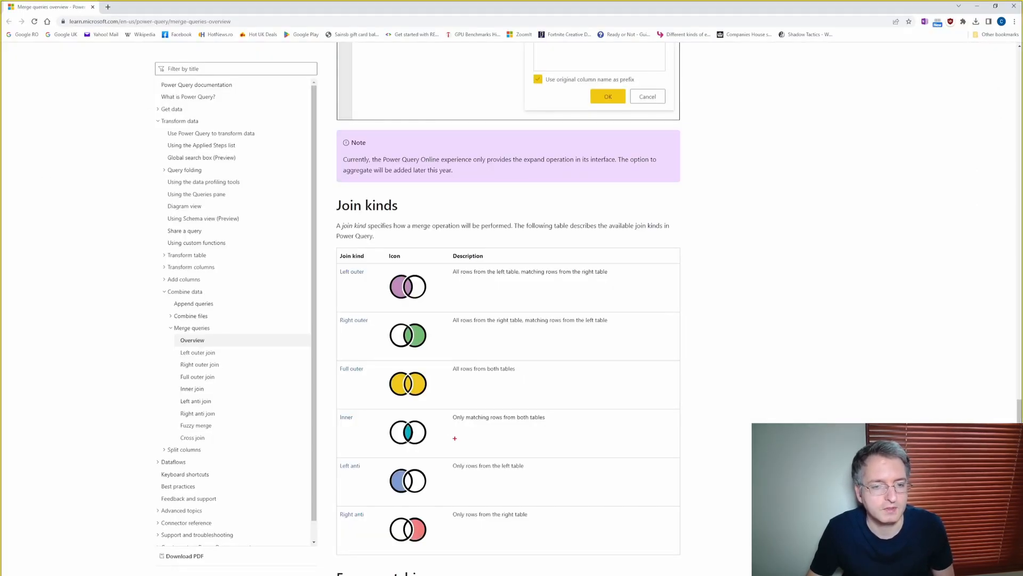
{"action": "mouse_move", "coordinate": [335, 409]}
{"action": "left_mouse_down"}
{"action": "mouse_move", "coordinate": [496, 516]}
{"action": "mouse_move", "coordinate": [568, 540]}
{"action": "left_mouse_up"}
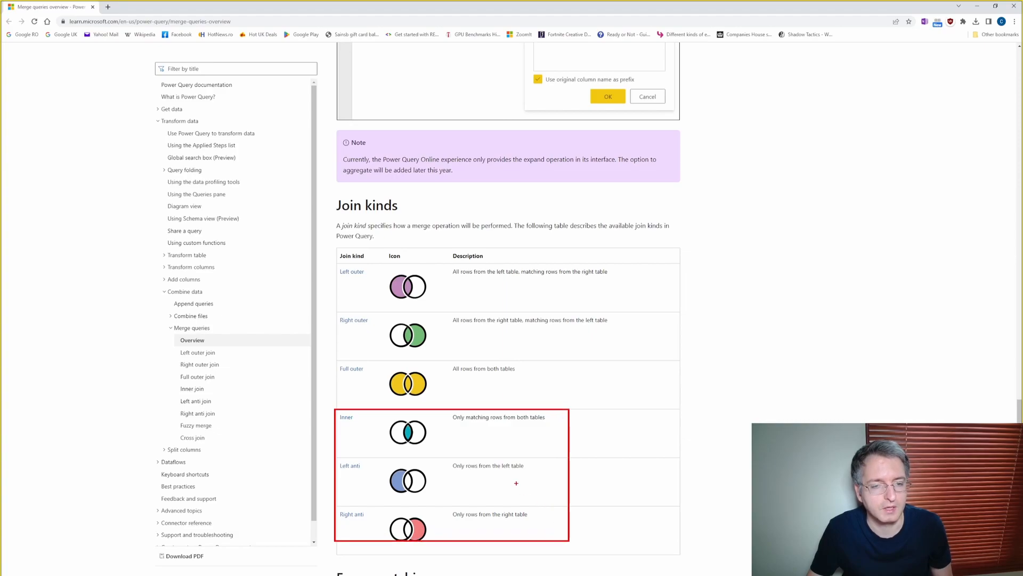
{"action": "left_click_drag", "start_coordinate": [332, 359], "coordinate": [564, 402]}
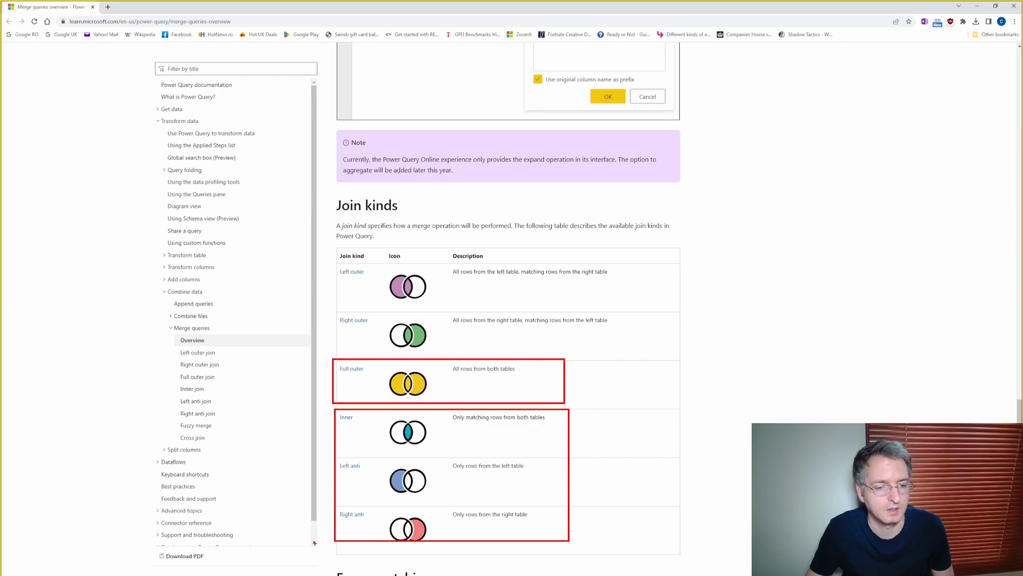
{"action": "key", "text": "Escape"}
{"action": "key", "text": "alt+Tab"}
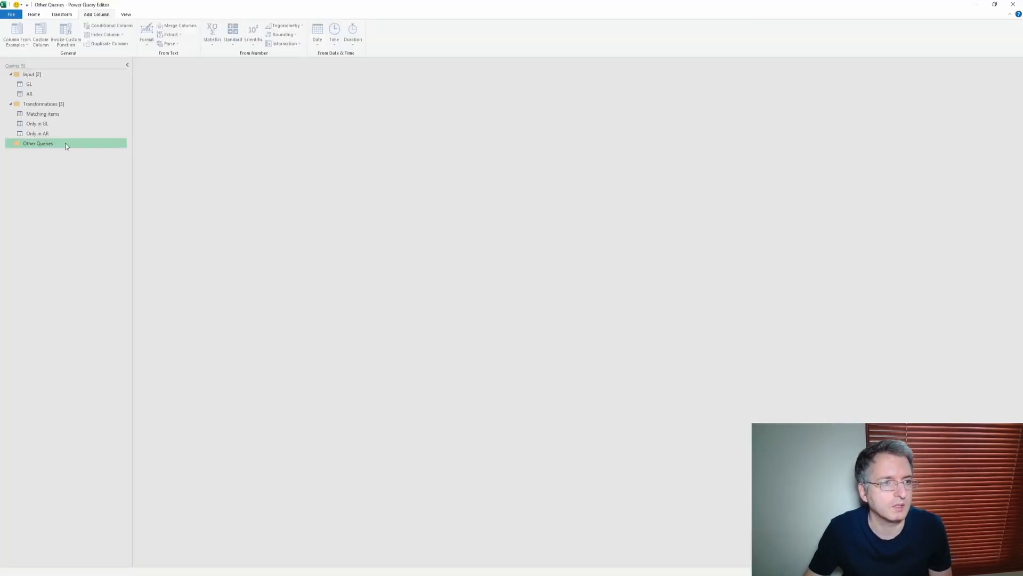
Duplicate the Matching items query and rename the copy as All rows from both tables.
{"action": "left_click", "coordinate": [75, 115]}
{"action": "right_click", "coordinate": [75, 115]}
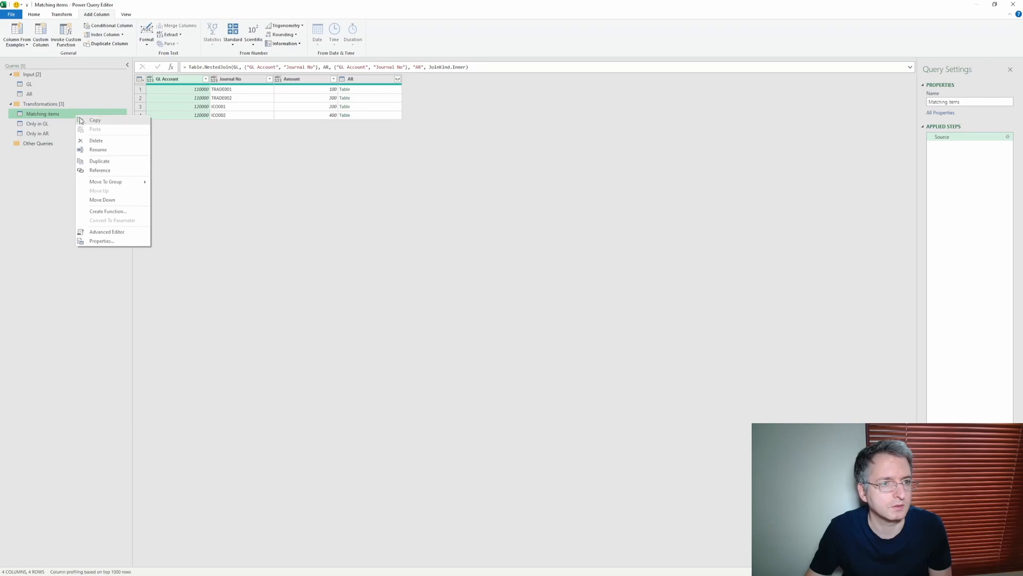
{"action": "left_click", "coordinate": [106, 163]}
{"action": "left_click", "coordinate": [955, 102]}
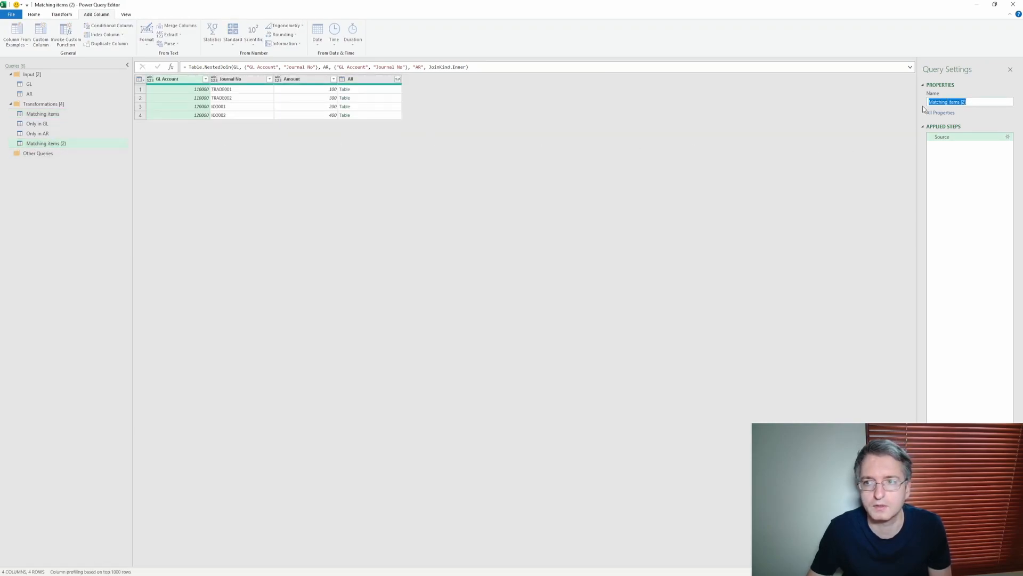
{"action": "type", "text": "All row"}
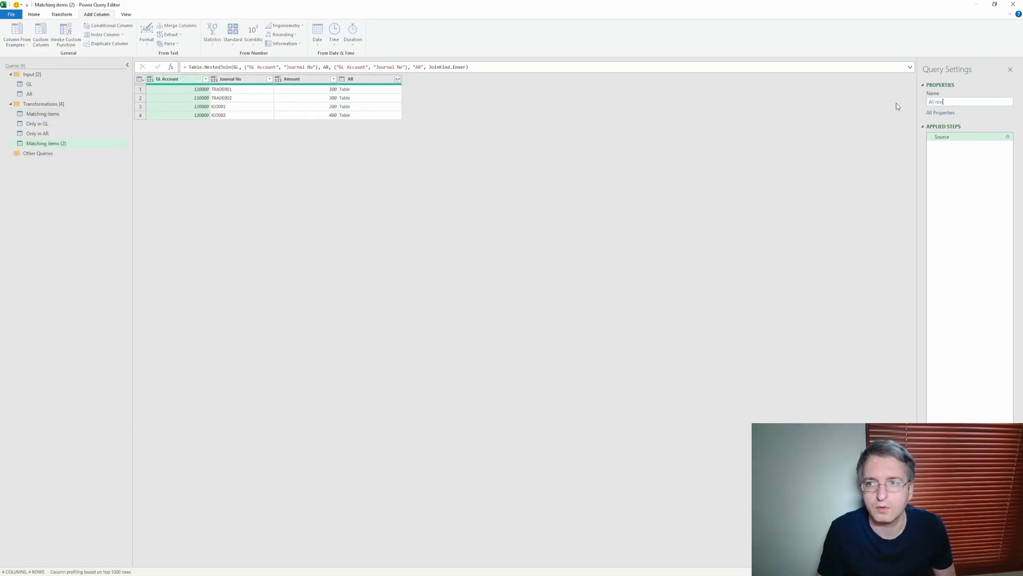
{"action": "type", "text": "s trom both tables"}
{"action": "key", "text": "Return"}
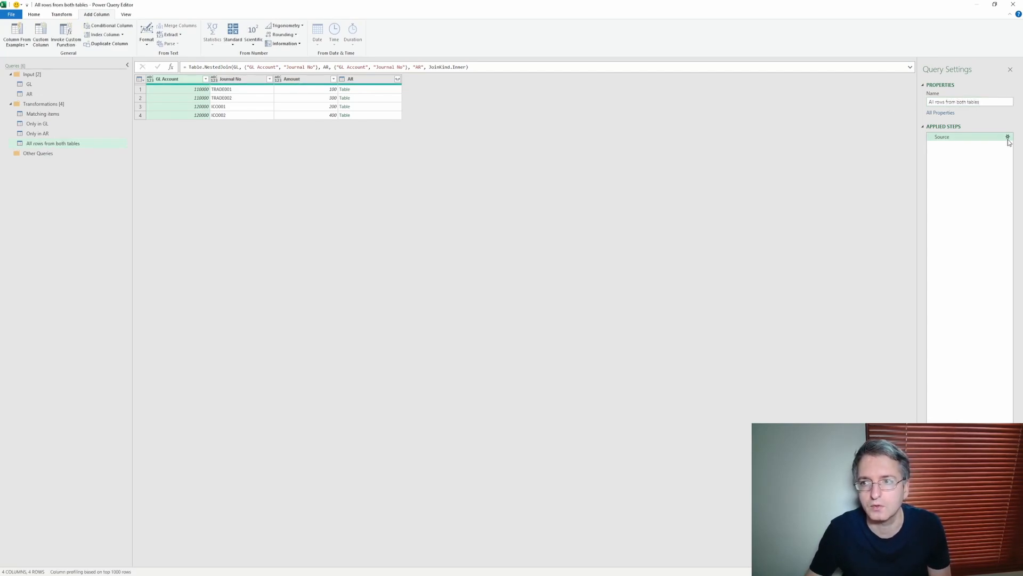
Set the join kind of the All rows from both tables merge to Full Outer (all rows from both).
{"action": "left_click", "coordinate": [1008, 137]}
{"action": "left_click", "coordinate": [453, 360]}
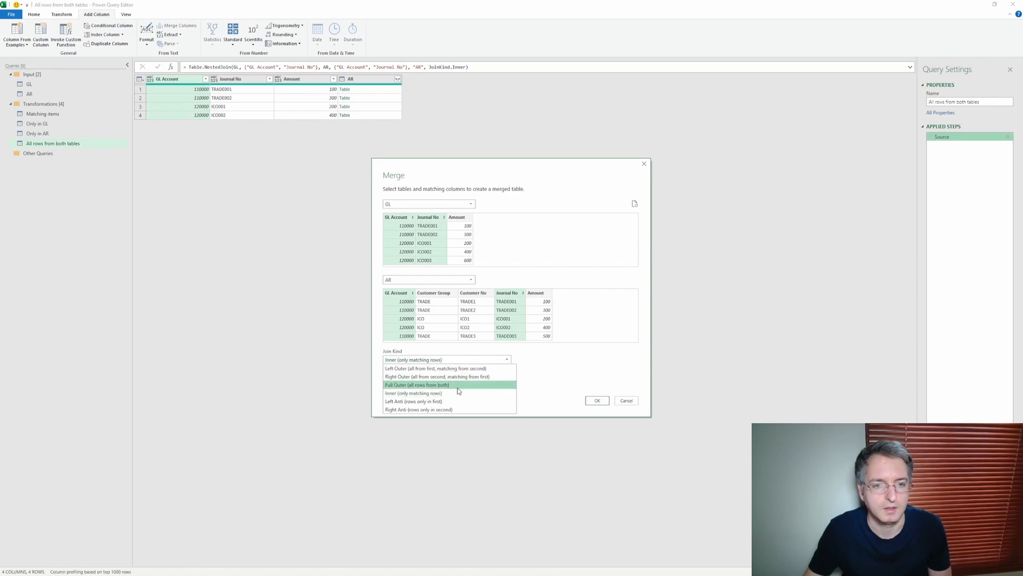
{"action": "left_click", "coordinate": [435, 386]}
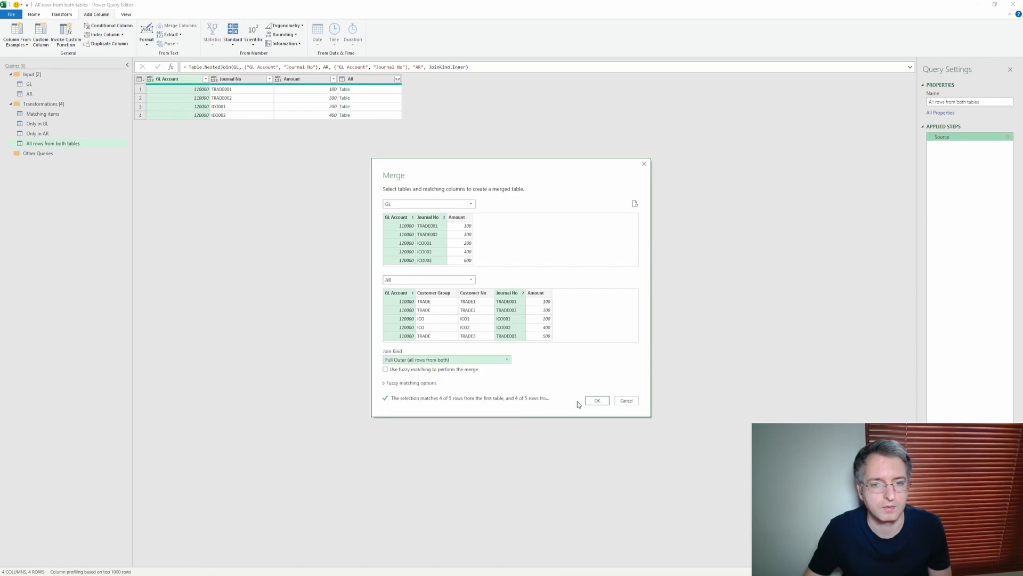
{"action": "left_click", "coordinate": [596, 401]}
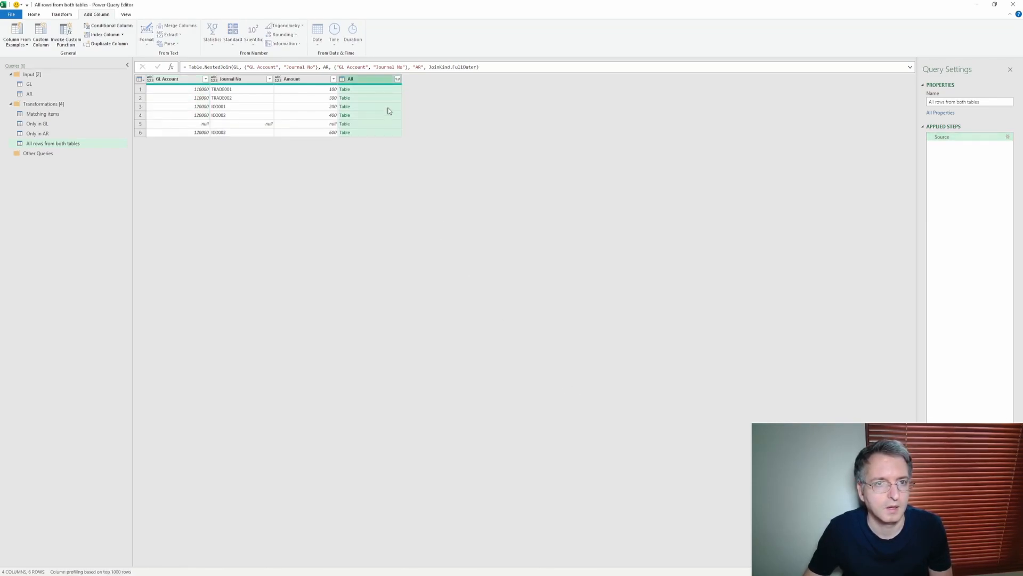
Expand the merged AR column to its Amount field only, keeping the original column name as prefix.
{"action": "left_click", "coordinate": [397, 80]}
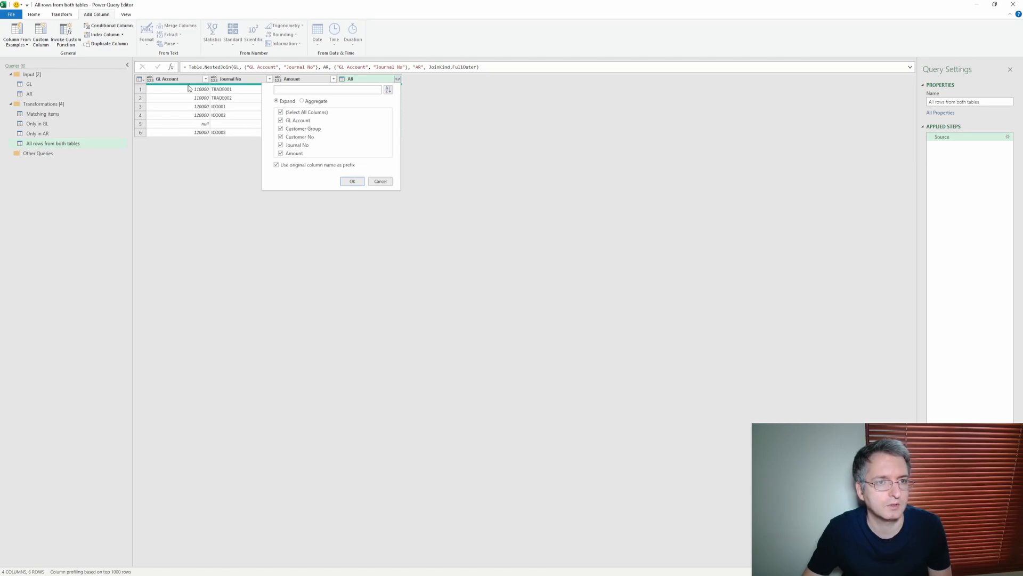
{"action": "left_click", "coordinate": [281, 112]}
{"action": "left_click", "coordinate": [280, 154]}
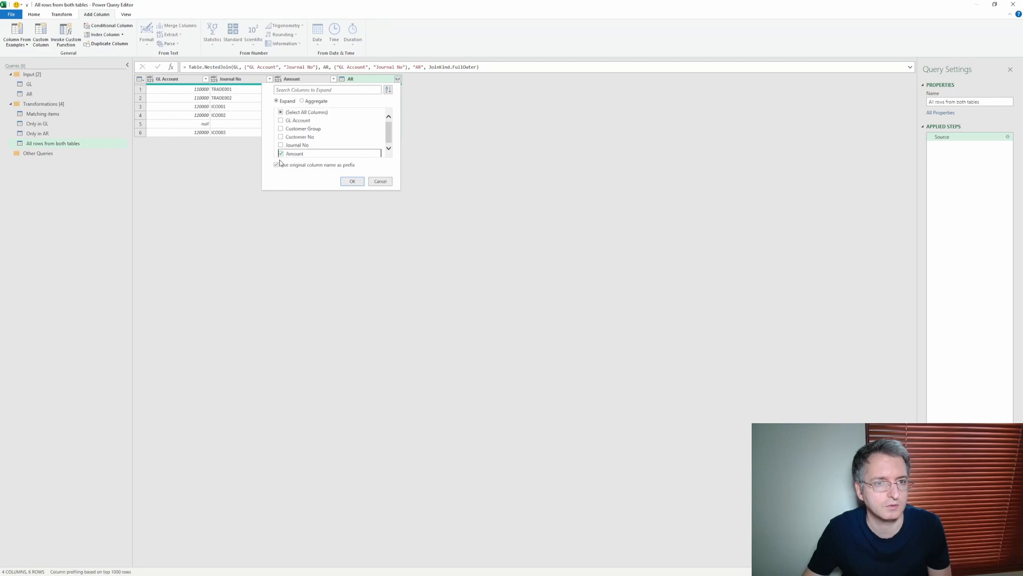
{"action": "left_click", "coordinate": [351, 181]}
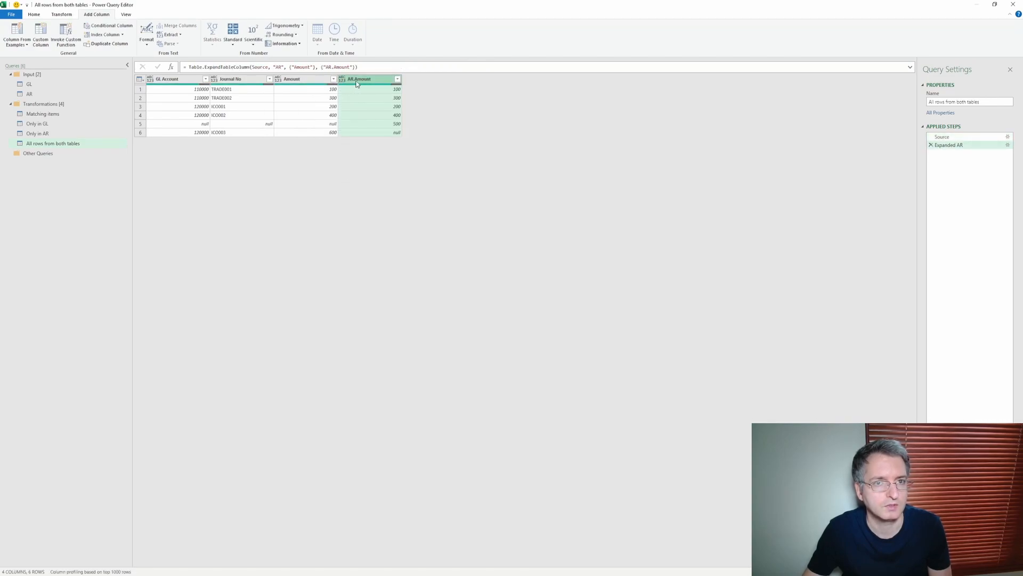
Rename the Amount column that comes from the GL table as GL.Amount.
{"action": "left_click", "coordinate": [288, 80]}
{"action": "double_click", "coordinate": [287, 80]}
{"action": "key", "text": "Home"}
{"action": "type", "text": "GL"}
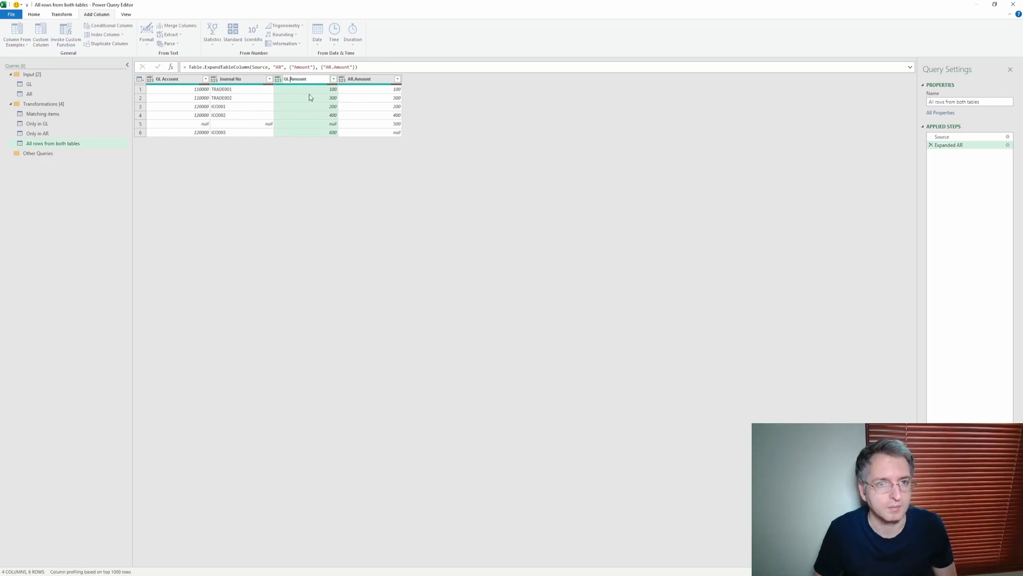
{"action": "type", "text": "."}
{"action": "key", "text": "Return"}
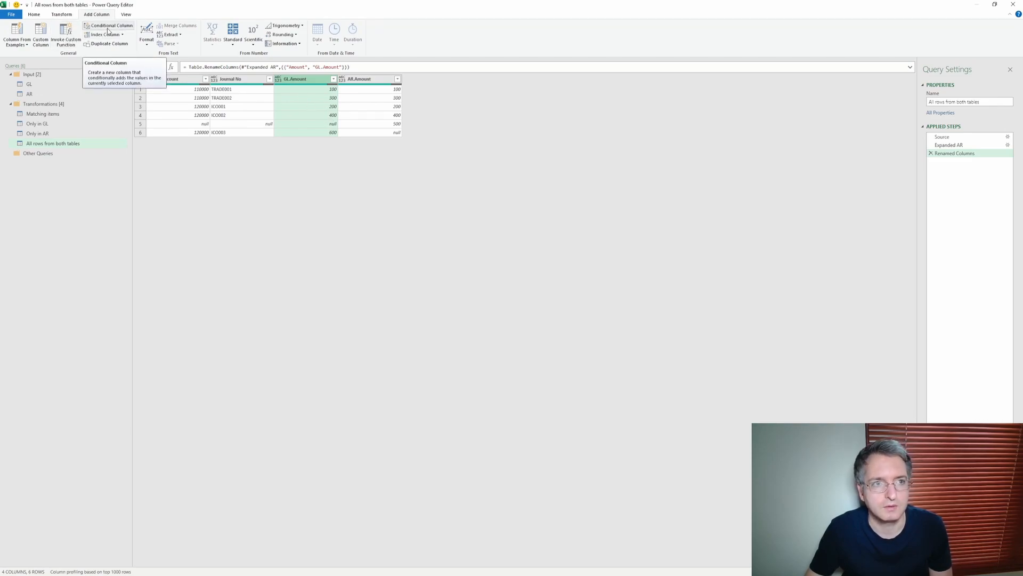
{"action": "left_click", "coordinate": [104, 27]}
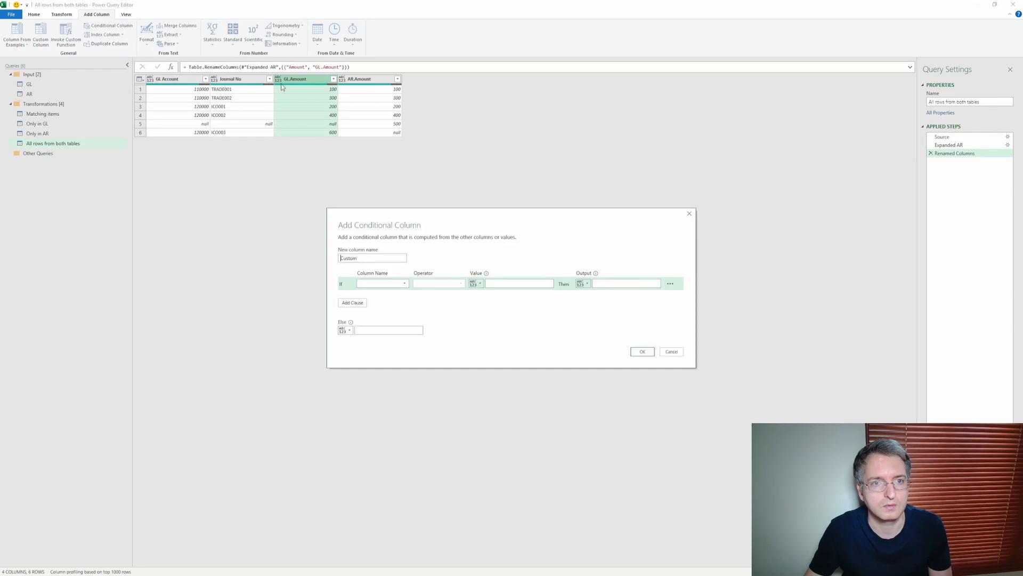
{"action": "left_click_drag", "start_coordinate": [372, 258], "coordinate": [318, 252]}
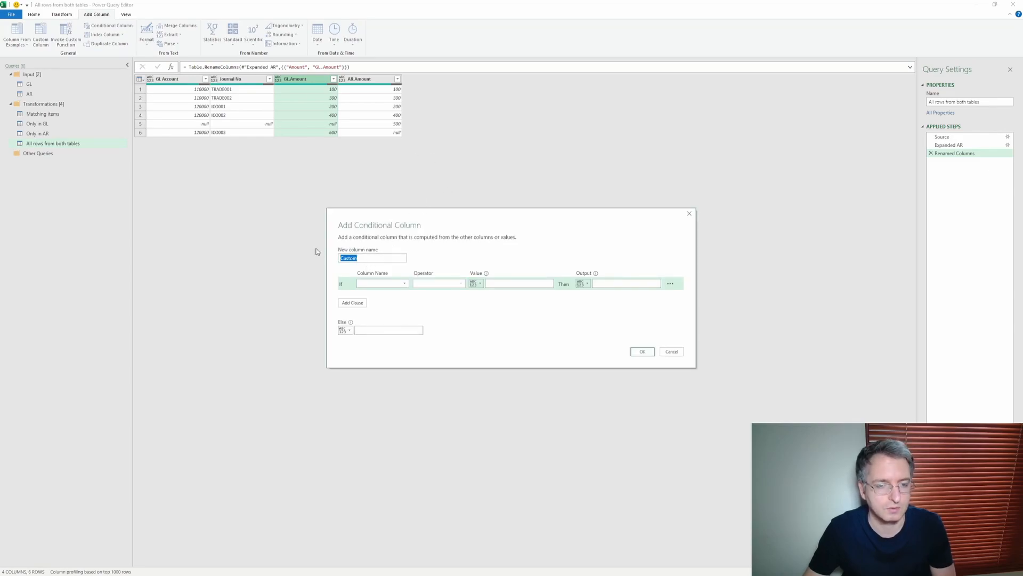
{"action": "type", "text": "Category"}
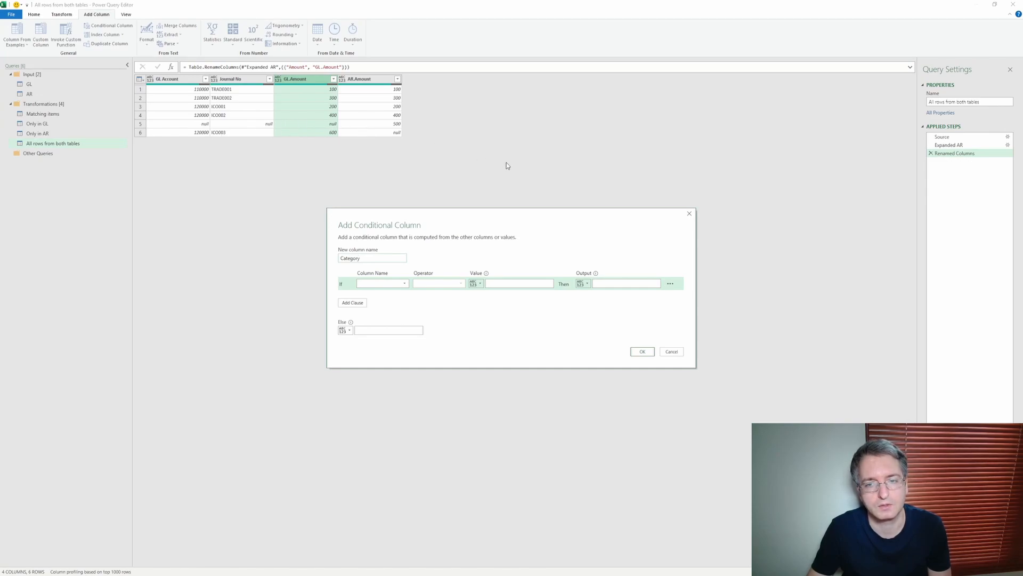
{"action": "left_click", "coordinate": [671, 351]}
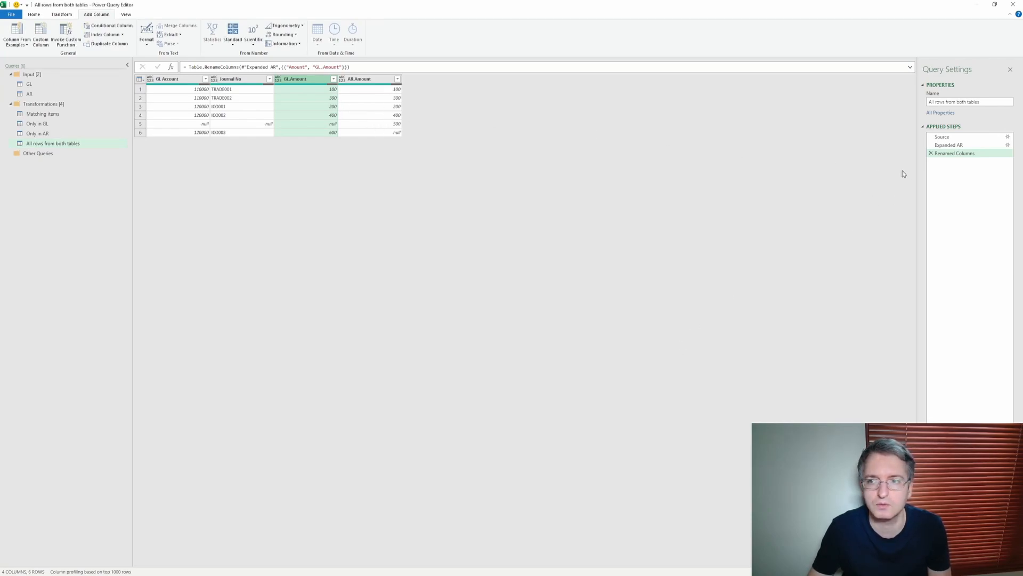
Edit the Expanded AR step to also bring in the GL Account and Journal No columns.
{"action": "left_click", "coordinate": [1002, 148]}
{"action": "left_click", "coordinate": [1007, 145]}
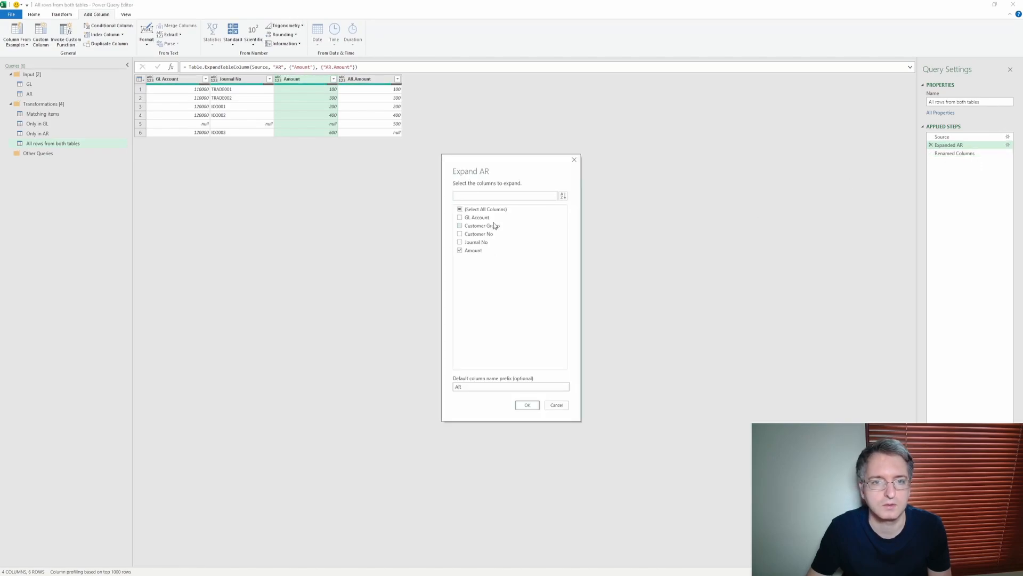
{"action": "left_click", "coordinate": [460, 218]}
{"action": "left_click", "coordinate": [460, 241]}
{"action": "left_click", "coordinate": [527, 405]}
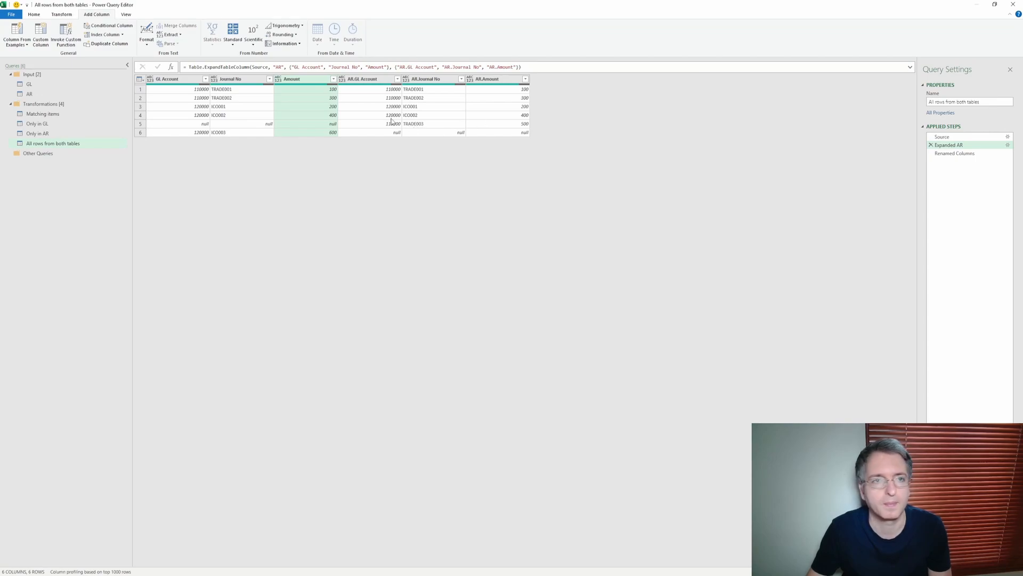
After the Renamed Columns step, start a conditional column named Category that outputs Only in AR when GL.Amount equals null.
{"action": "left_click", "coordinate": [951, 154]}
{"action": "left_click", "coordinate": [110, 26]}
{"action": "double_click", "coordinate": [372, 258]}
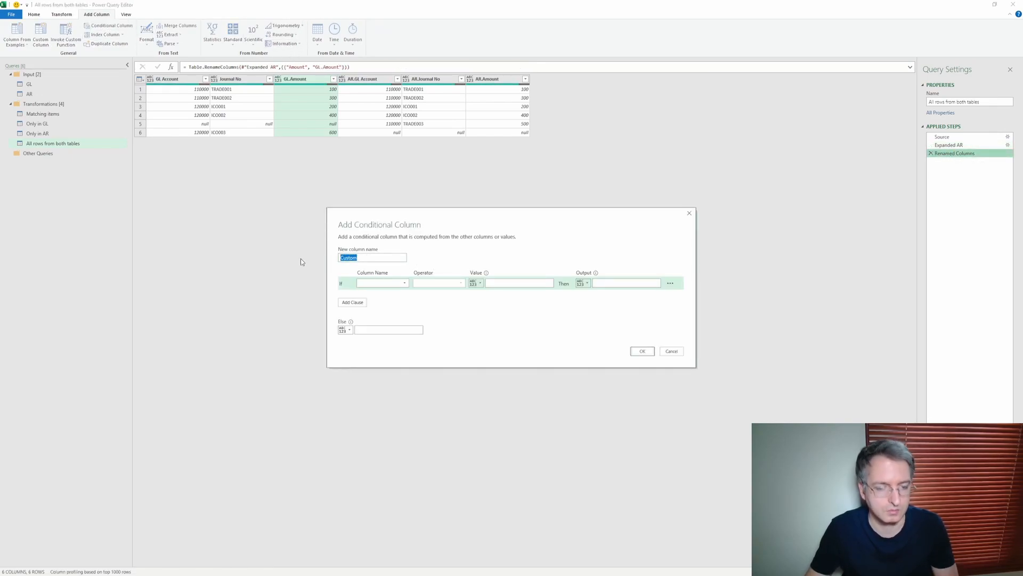
{"action": "type", "text": "Category"}
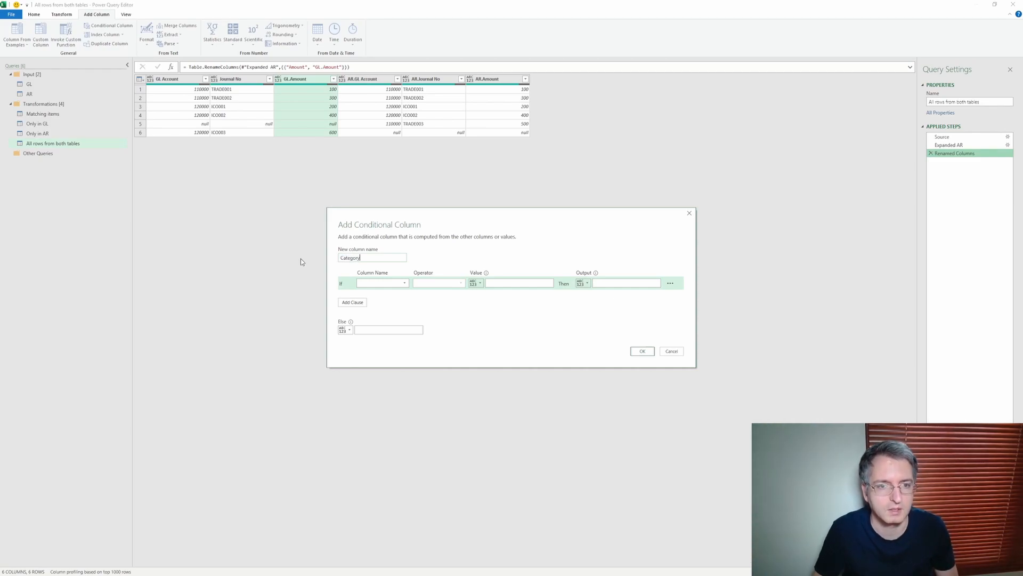
{"action": "left_click", "coordinate": [385, 282]}
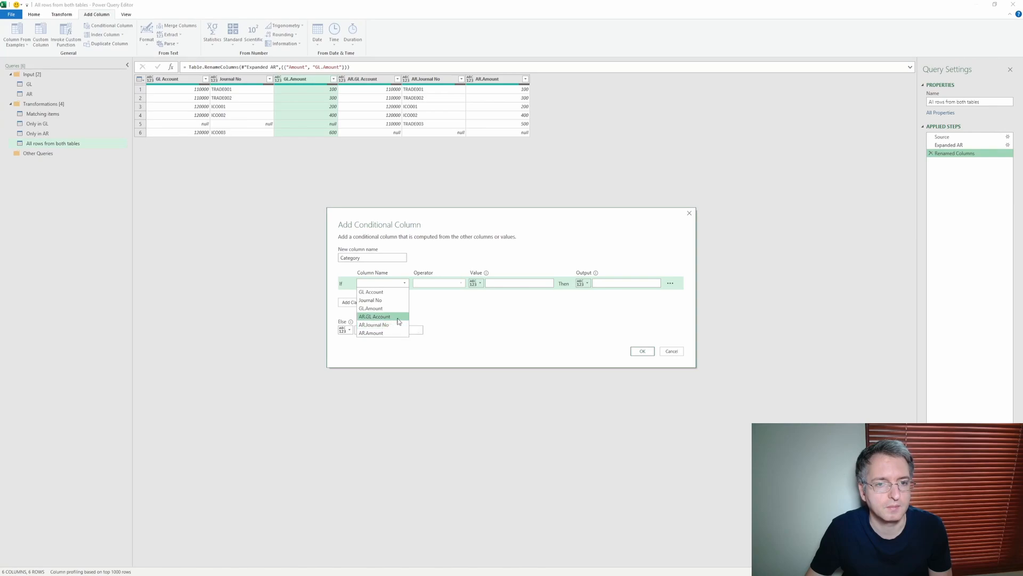
{"action": "left_click", "coordinate": [394, 308]}
{"action": "left_click", "coordinate": [528, 282]}
{"action": "type", "text": "null"}
{"action": "left_click", "coordinate": [603, 283]}
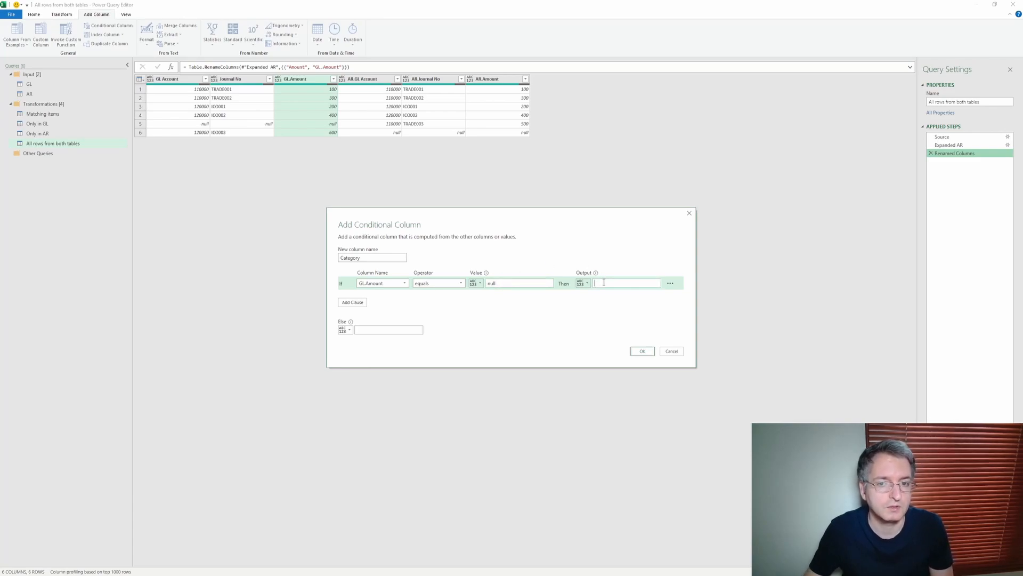
{"action": "type", "text": "Only in AR"}
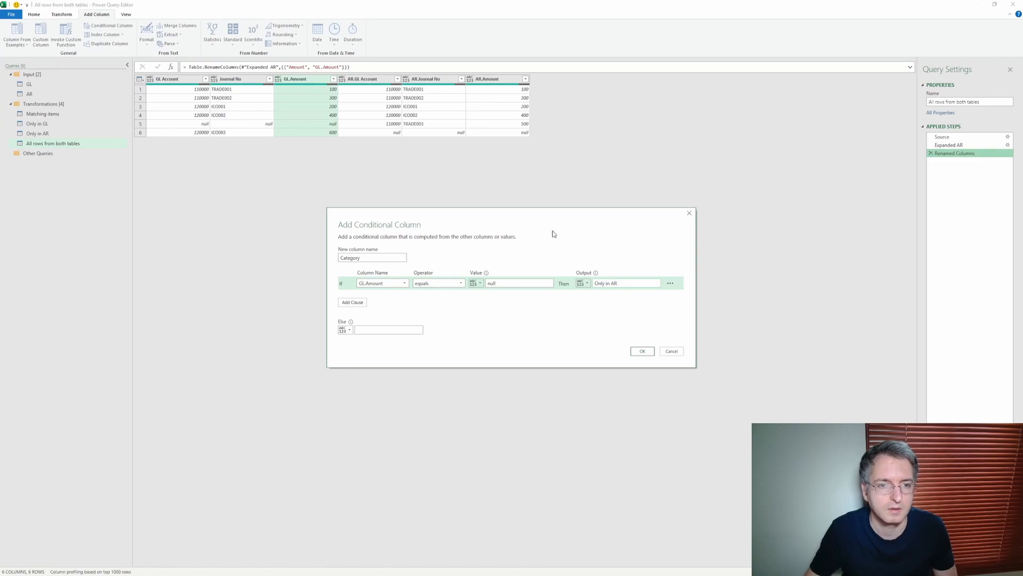
Add an else-if clause giving Only in GL when AR.Amount equals null, set the else output to Matching item, and create the column.
{"action": "left_click", "coordinate": [355, 303]}
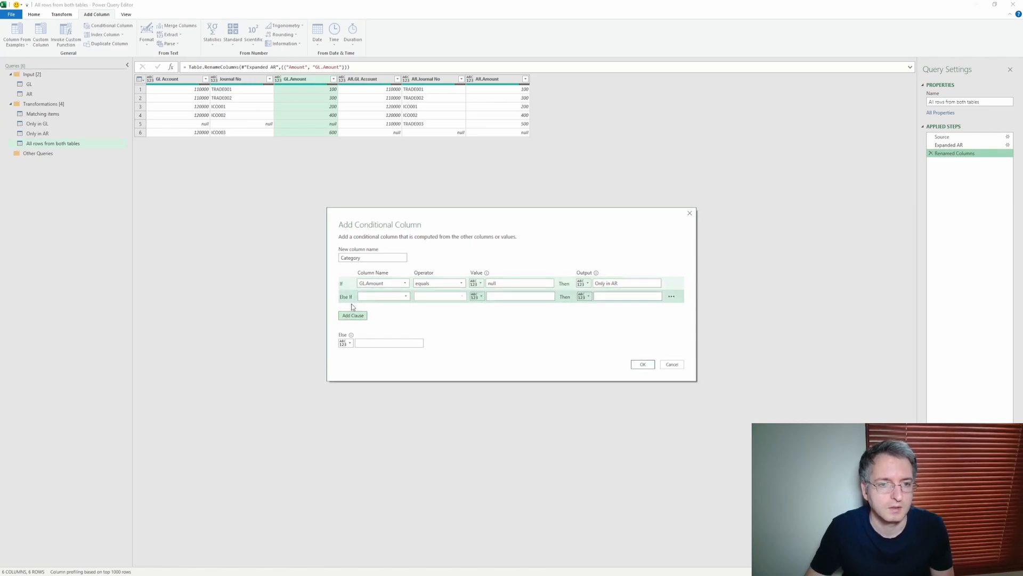
{"action": "left_click", "coordinate": [401, 298]}
{"action": "left_click", "coordinate": [384, 346]}
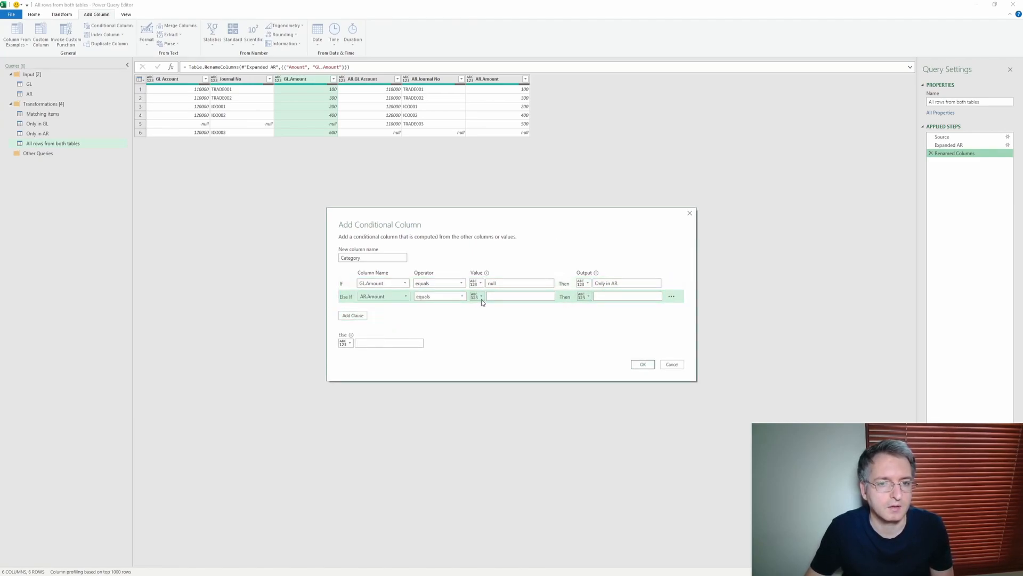
{"action": "left_click", "coordinate": [497, 293]}
{"action": "type", "text": "null"}
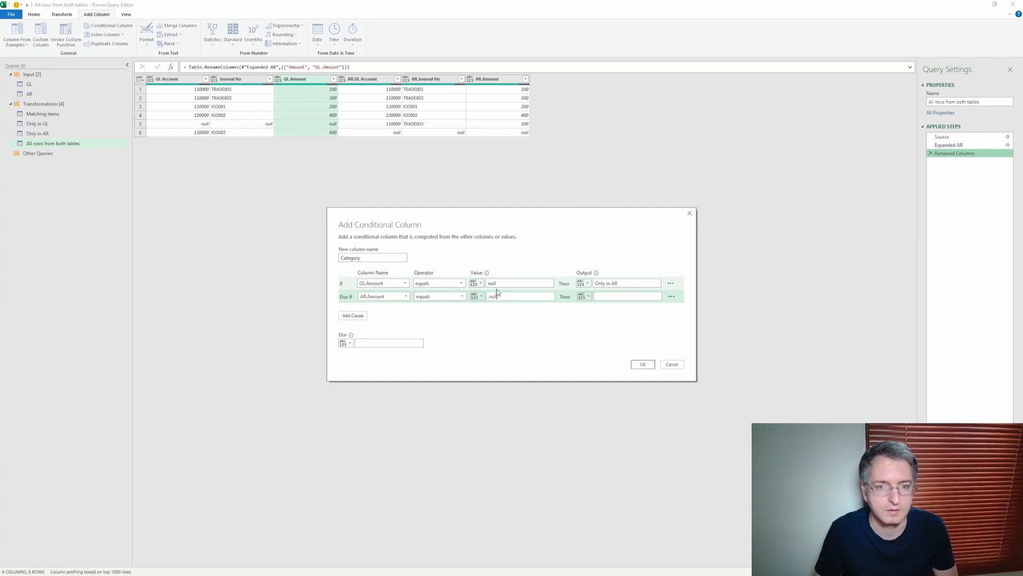
{"action": "left_click", "coordinate": [611, 294]}
{"action": "type", "text": "Only in GL"}
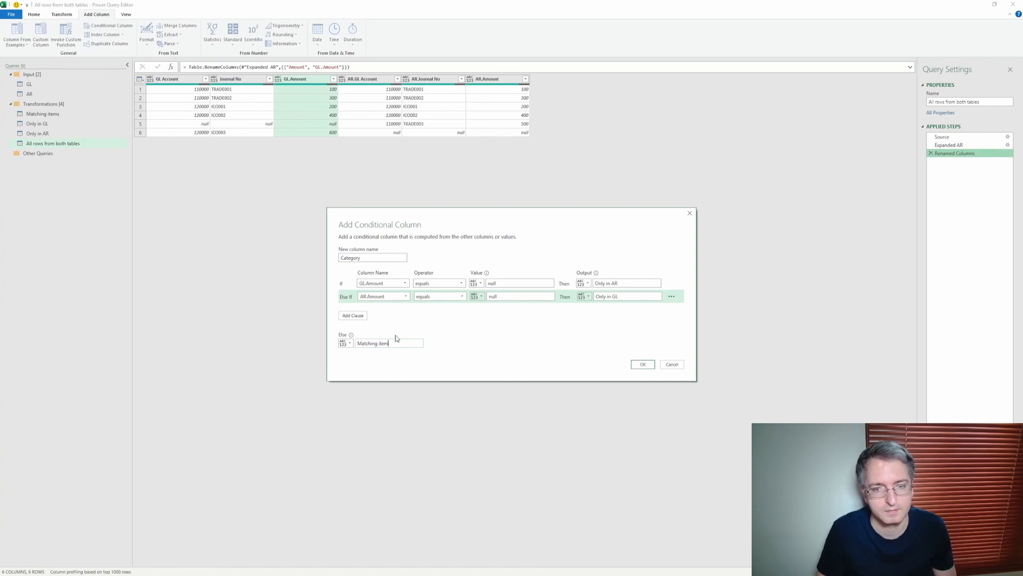
{"action": "left_click", "coordinate": [641, 364]}
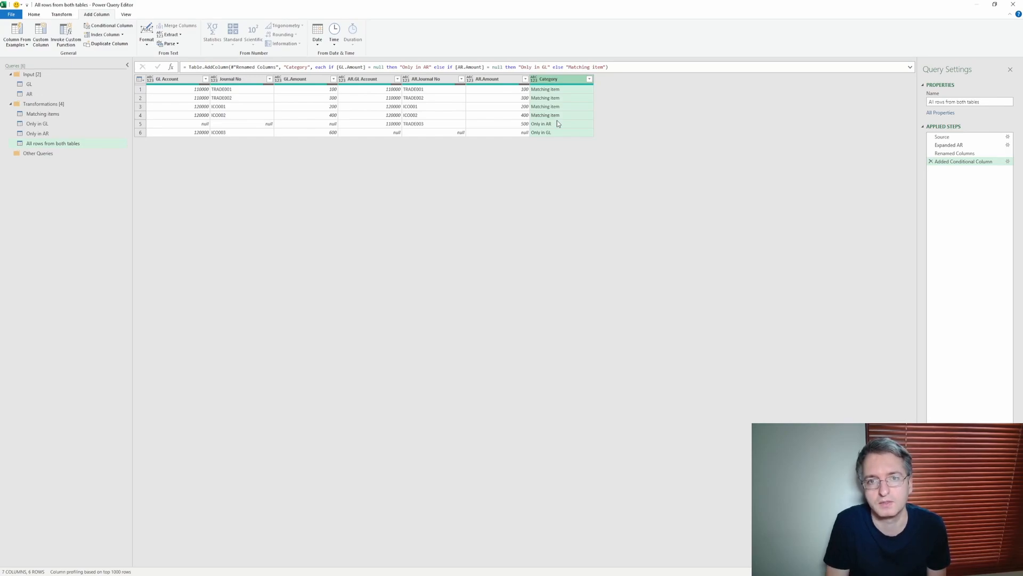
Try out the value choices in the Category column's filter and apply it with all categories included.
{"action": "left_click", "coordinate": [590, 81]}
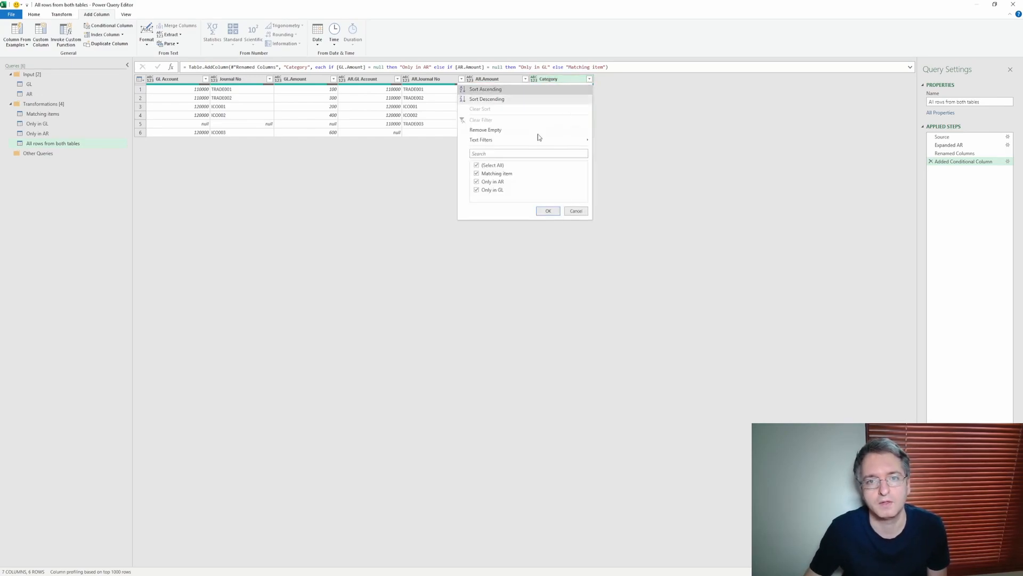
{"action": "left_click", "coordinate": [494, 166]}
{"action": "left_click", "coordinate": [496, 173]}
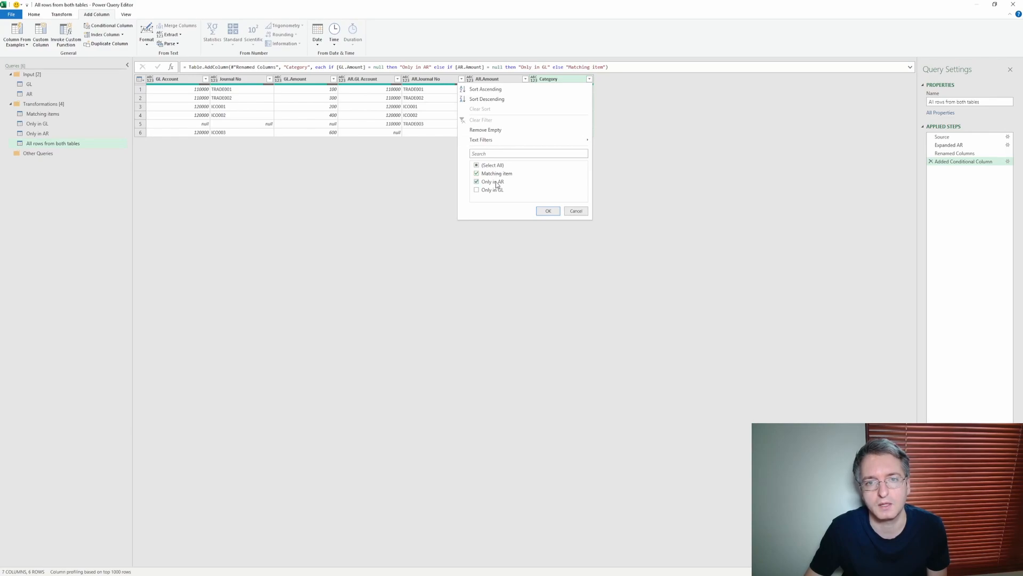
{"action": "left_click", "coordinate": [478, 182]}
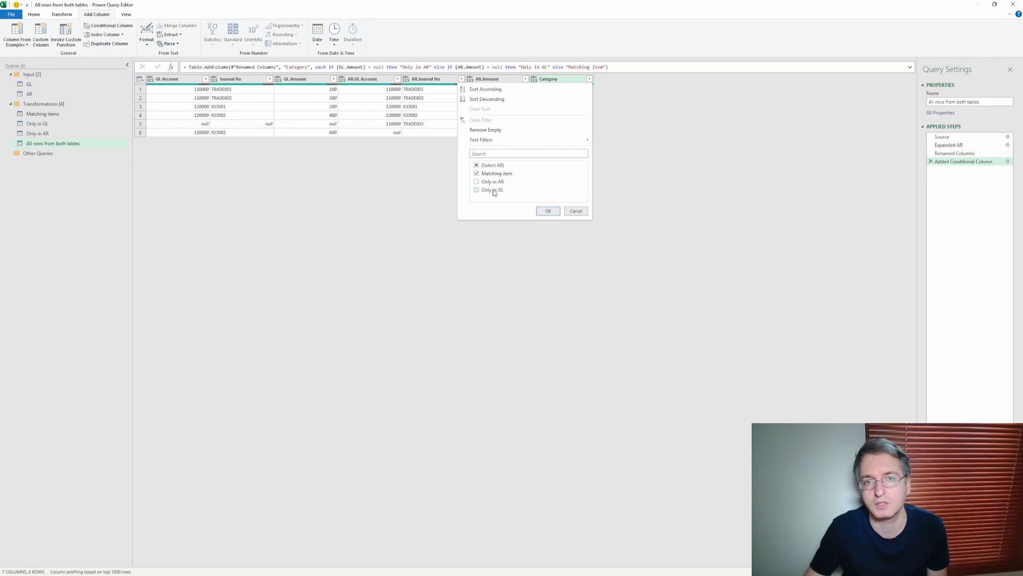
{"action": "left_click", "coordinate": [490, 194]}
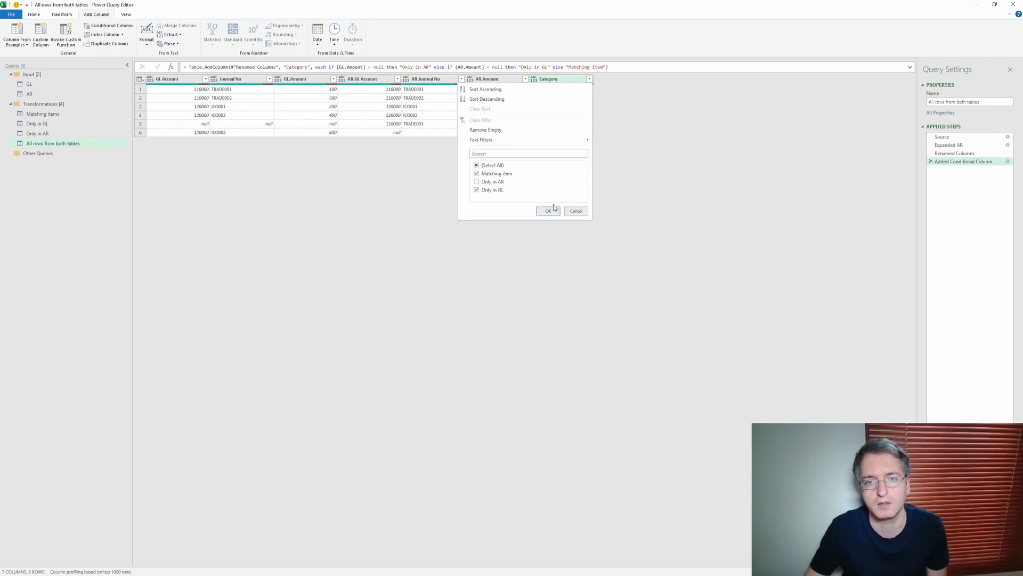
{"action": "left_click", "coordinate": [495, 192]}
{"action": "left_click", "coordinate": [547, 210]}
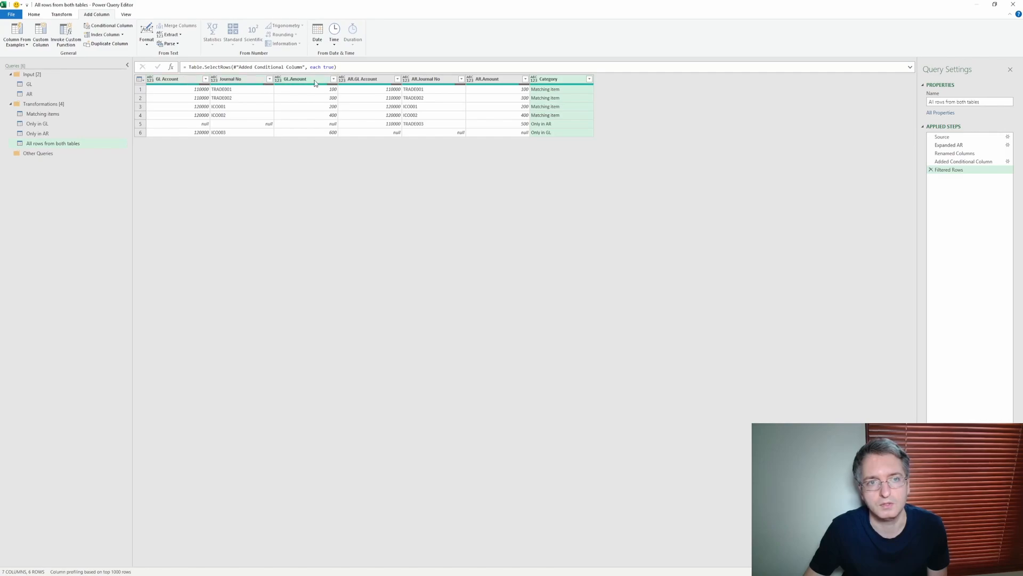
Select the AR.GL Account, AR.Journal No and AR.Amount columns together.
{"action": "left_click", "coordinate": [379, 80]}
{"action": "left_click", "coordinate": [432, 79], "text": "shift"}
{"action": "left_click", "coordinate": [491, 80], "text": "shift"}
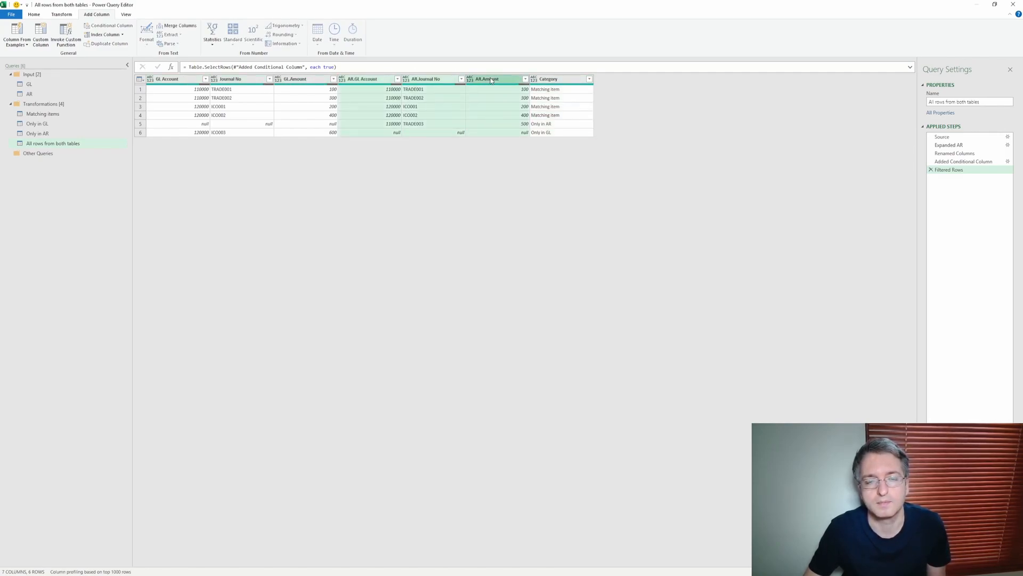